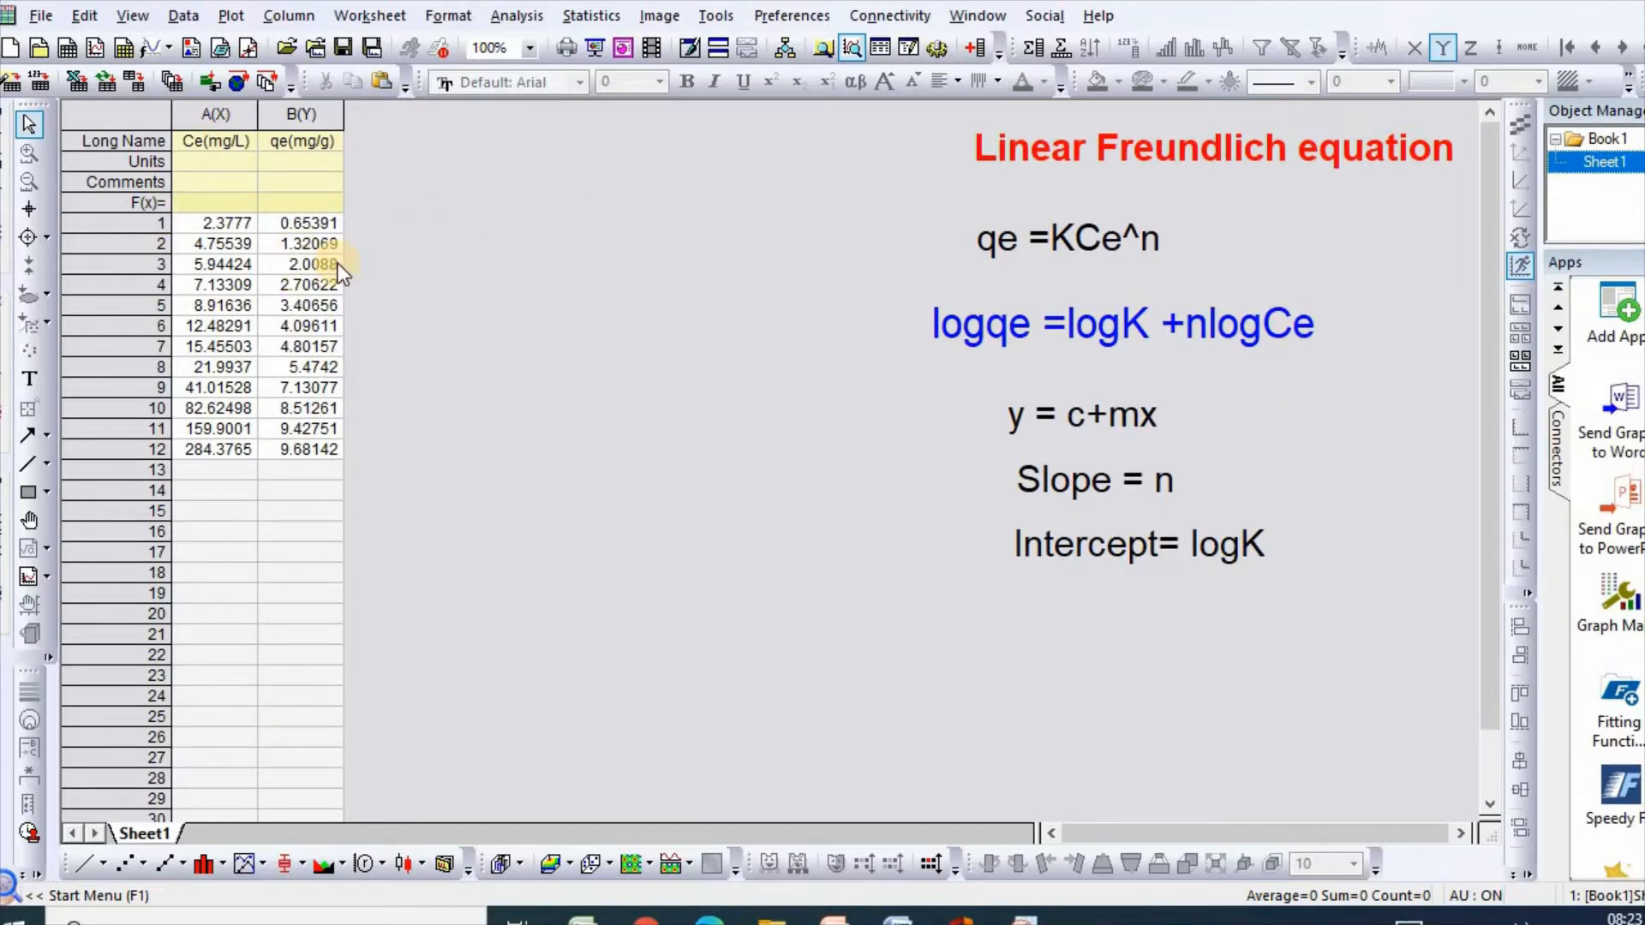
Add two columns to the end of the worksheet and set their long names to logCe and logqe.
left_click(974, 49)
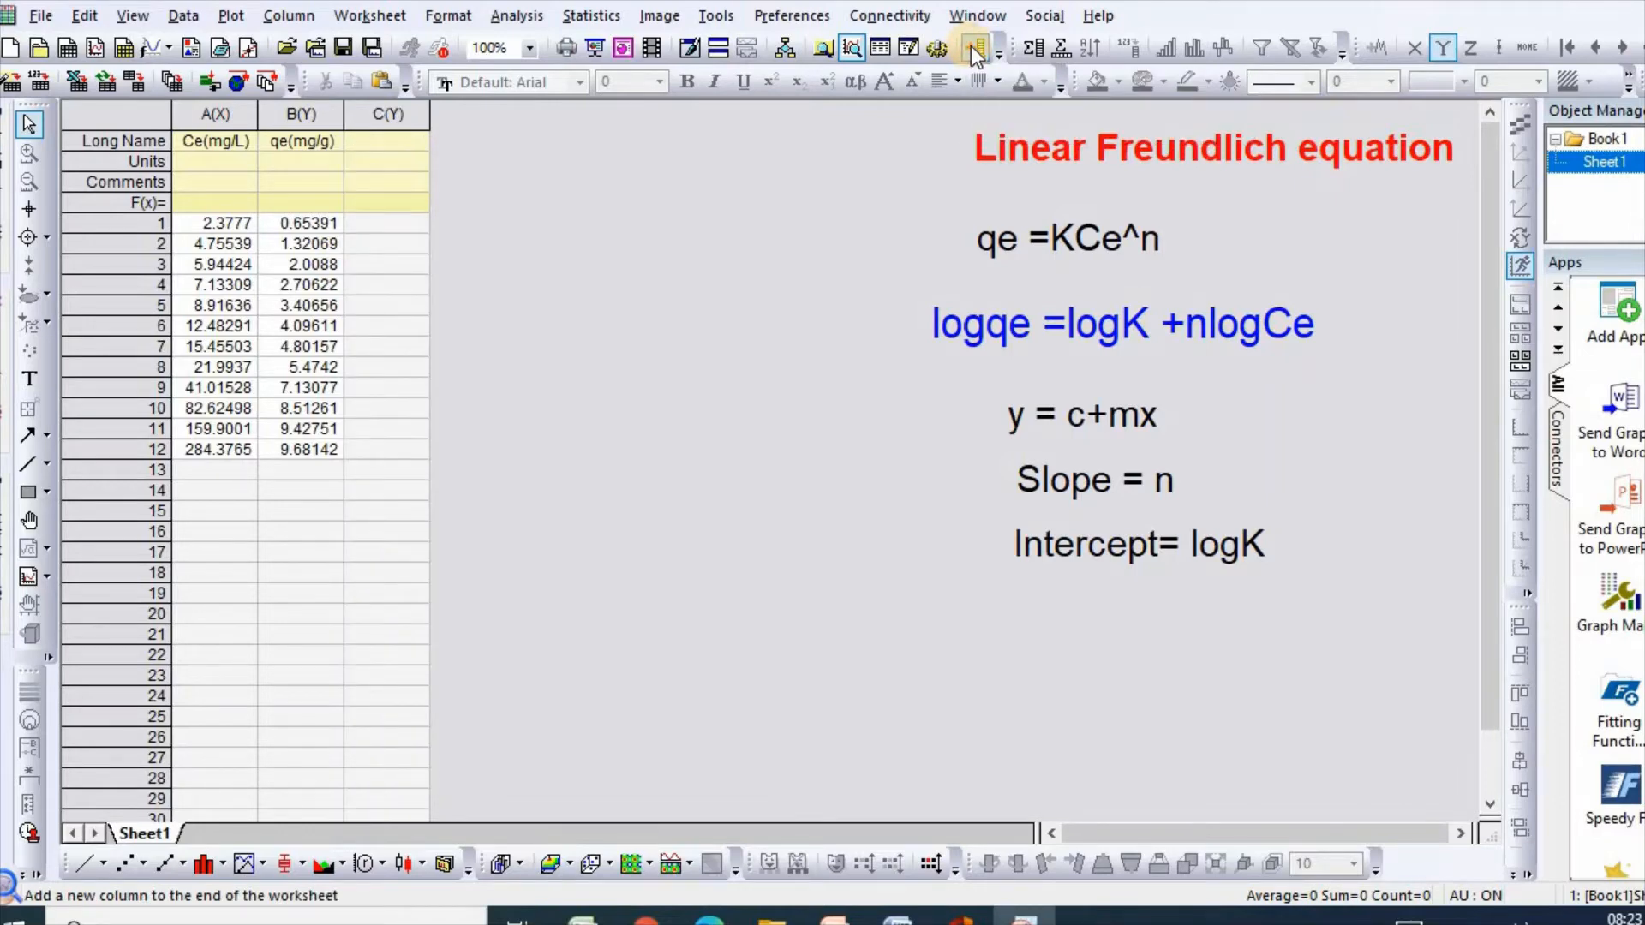
left_click(973, 49)
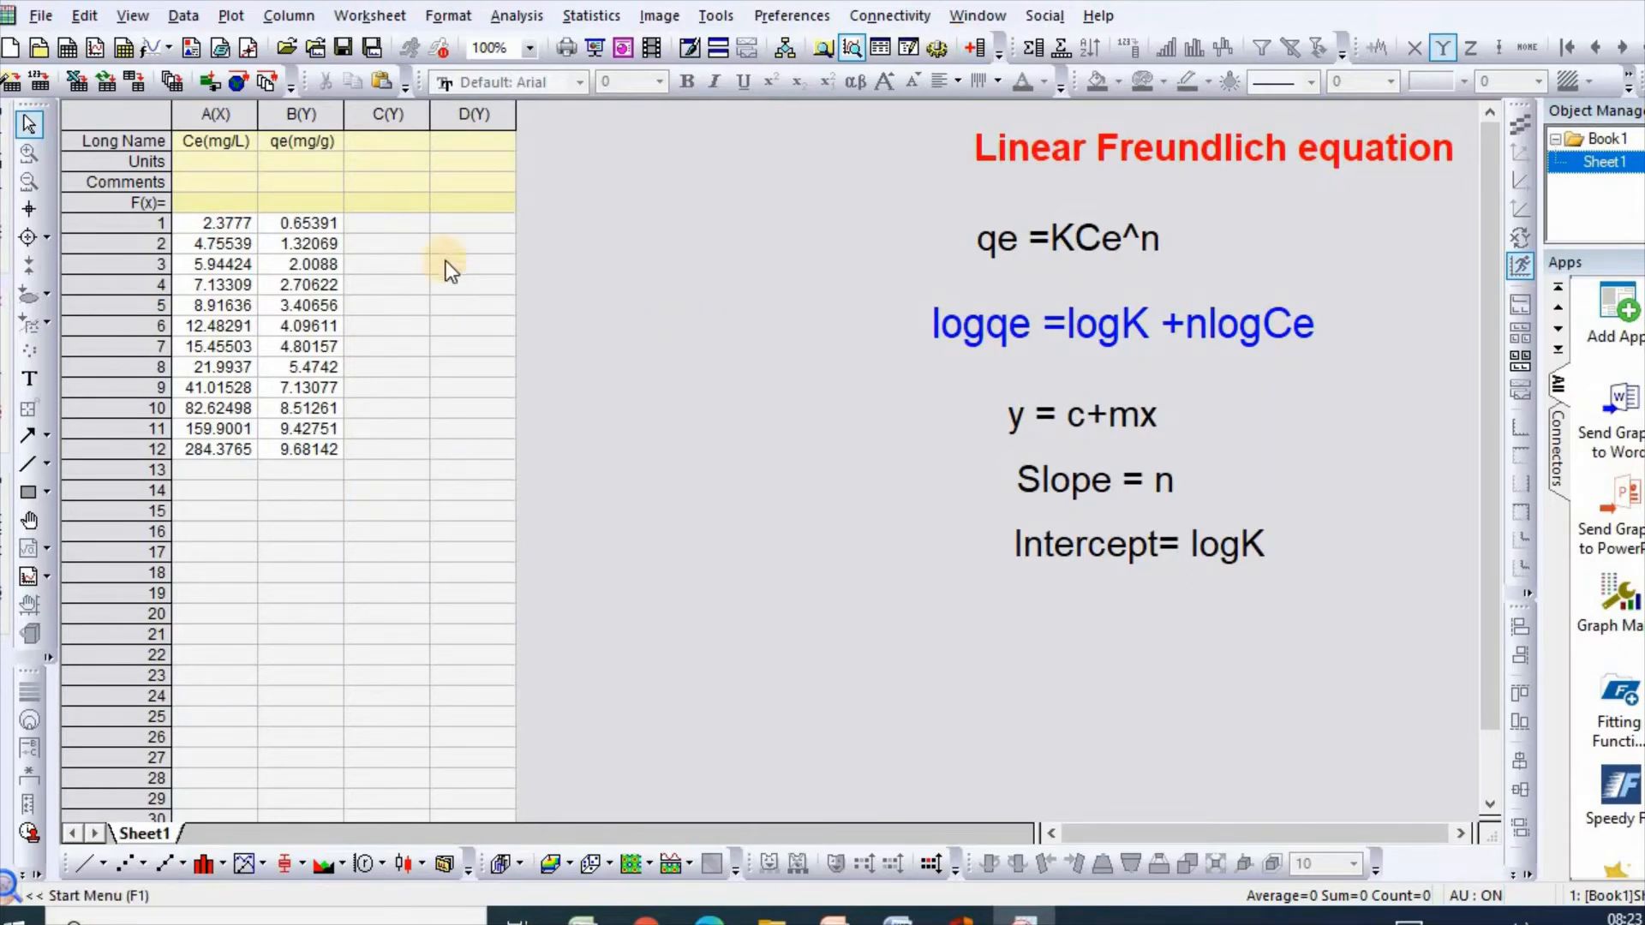
left_click(382, 144)
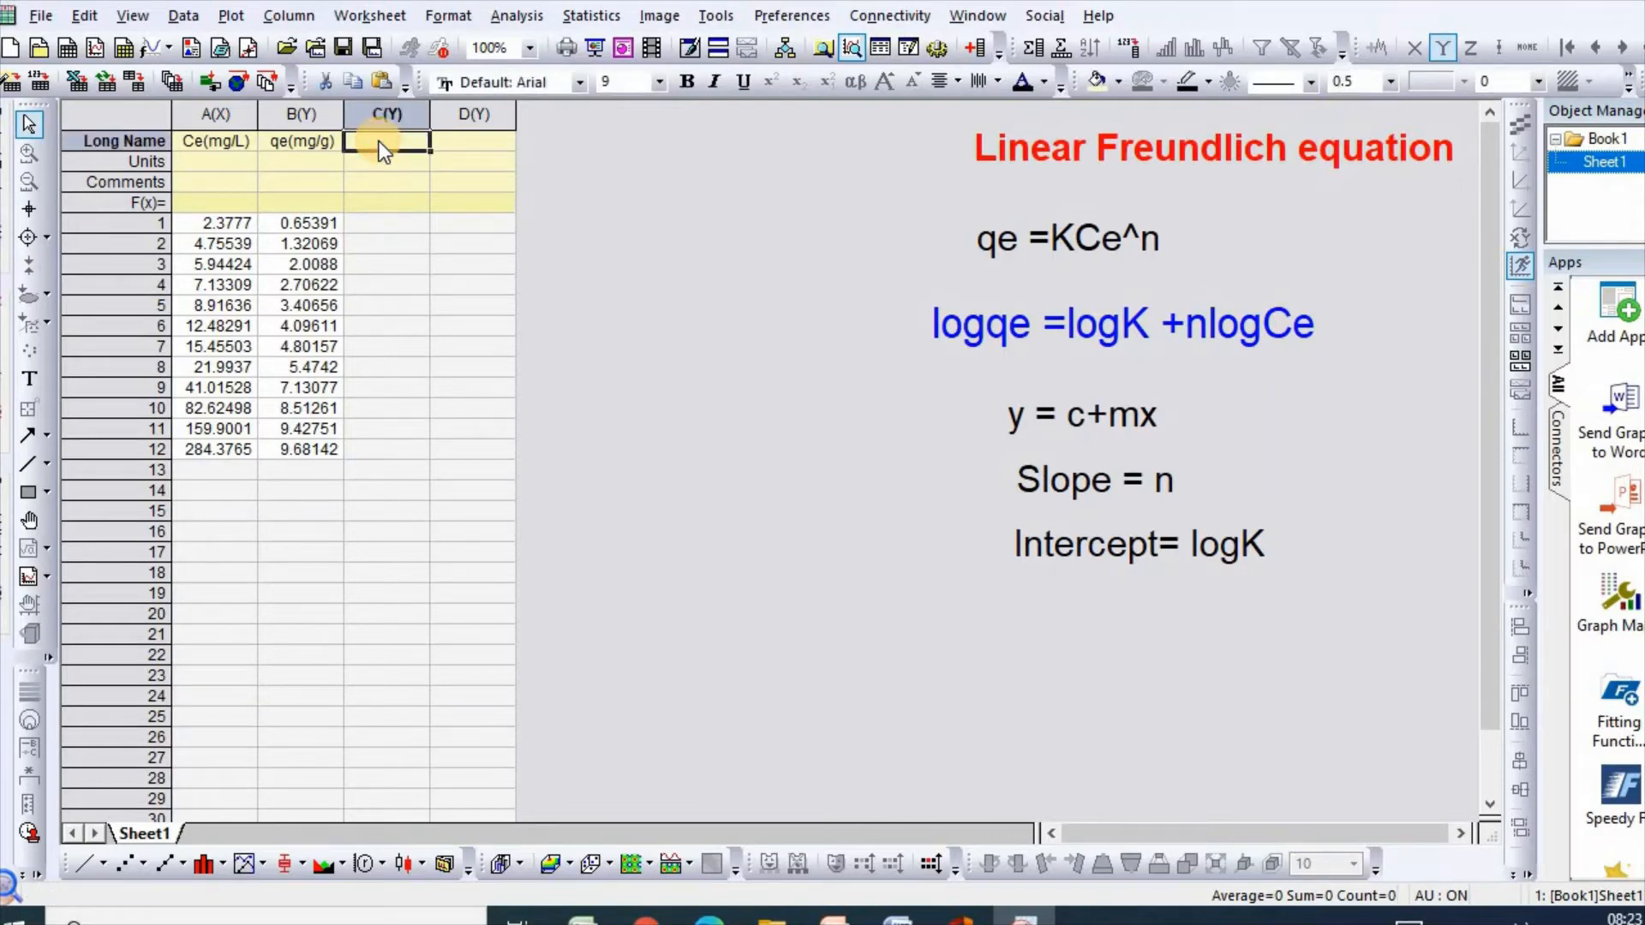
type("log")
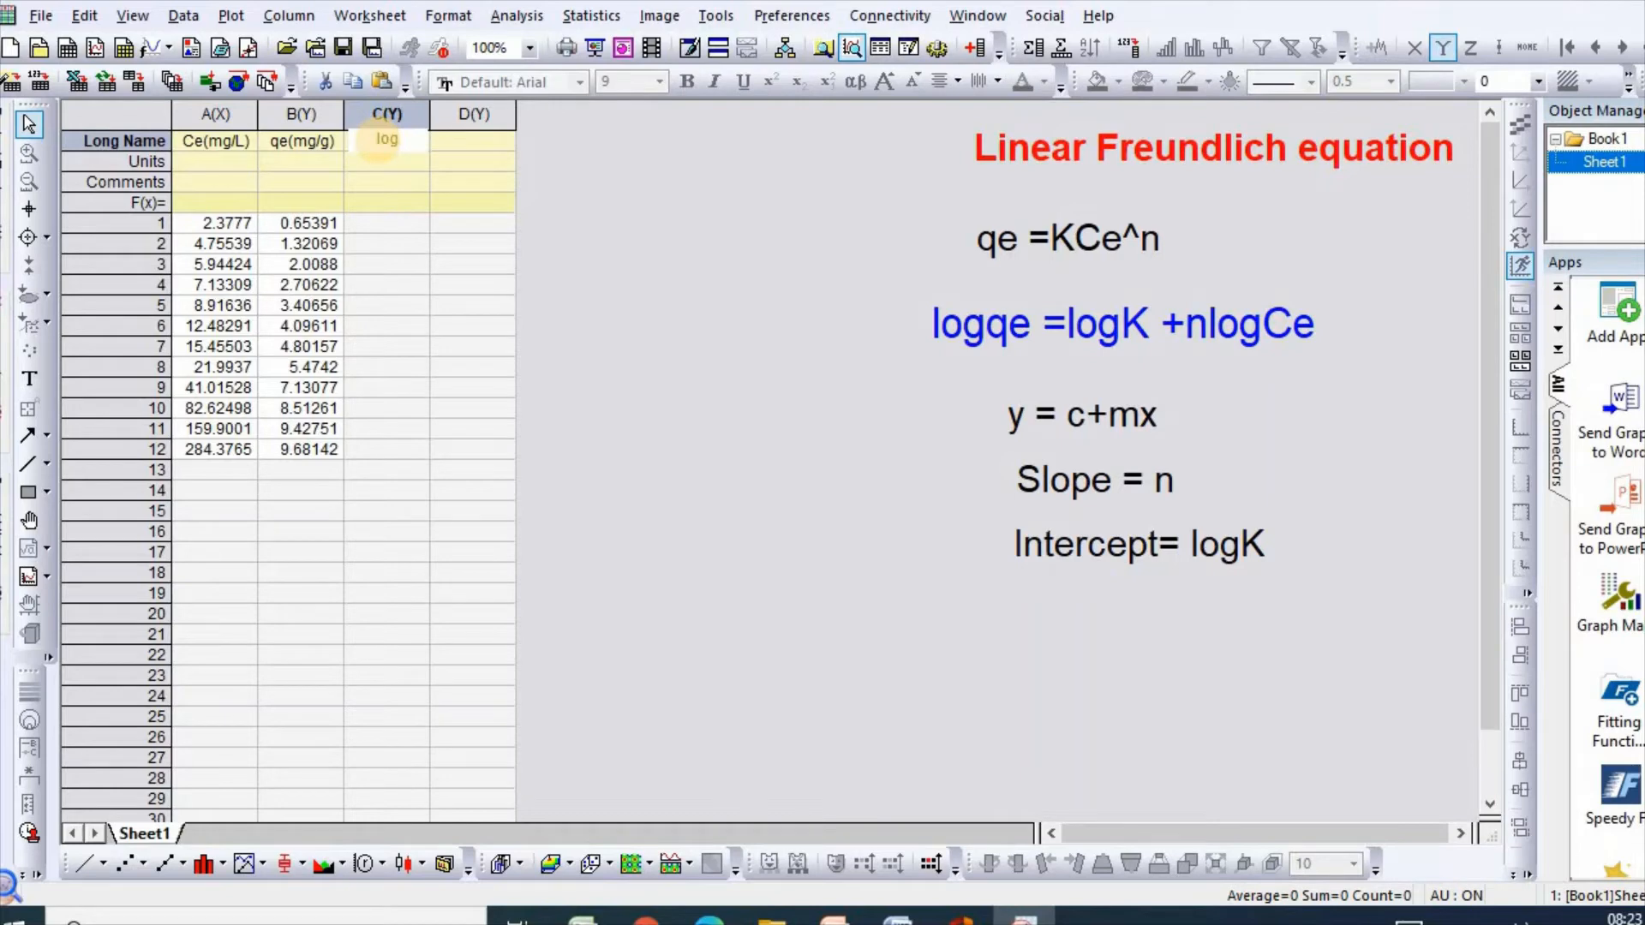
type("Ce")
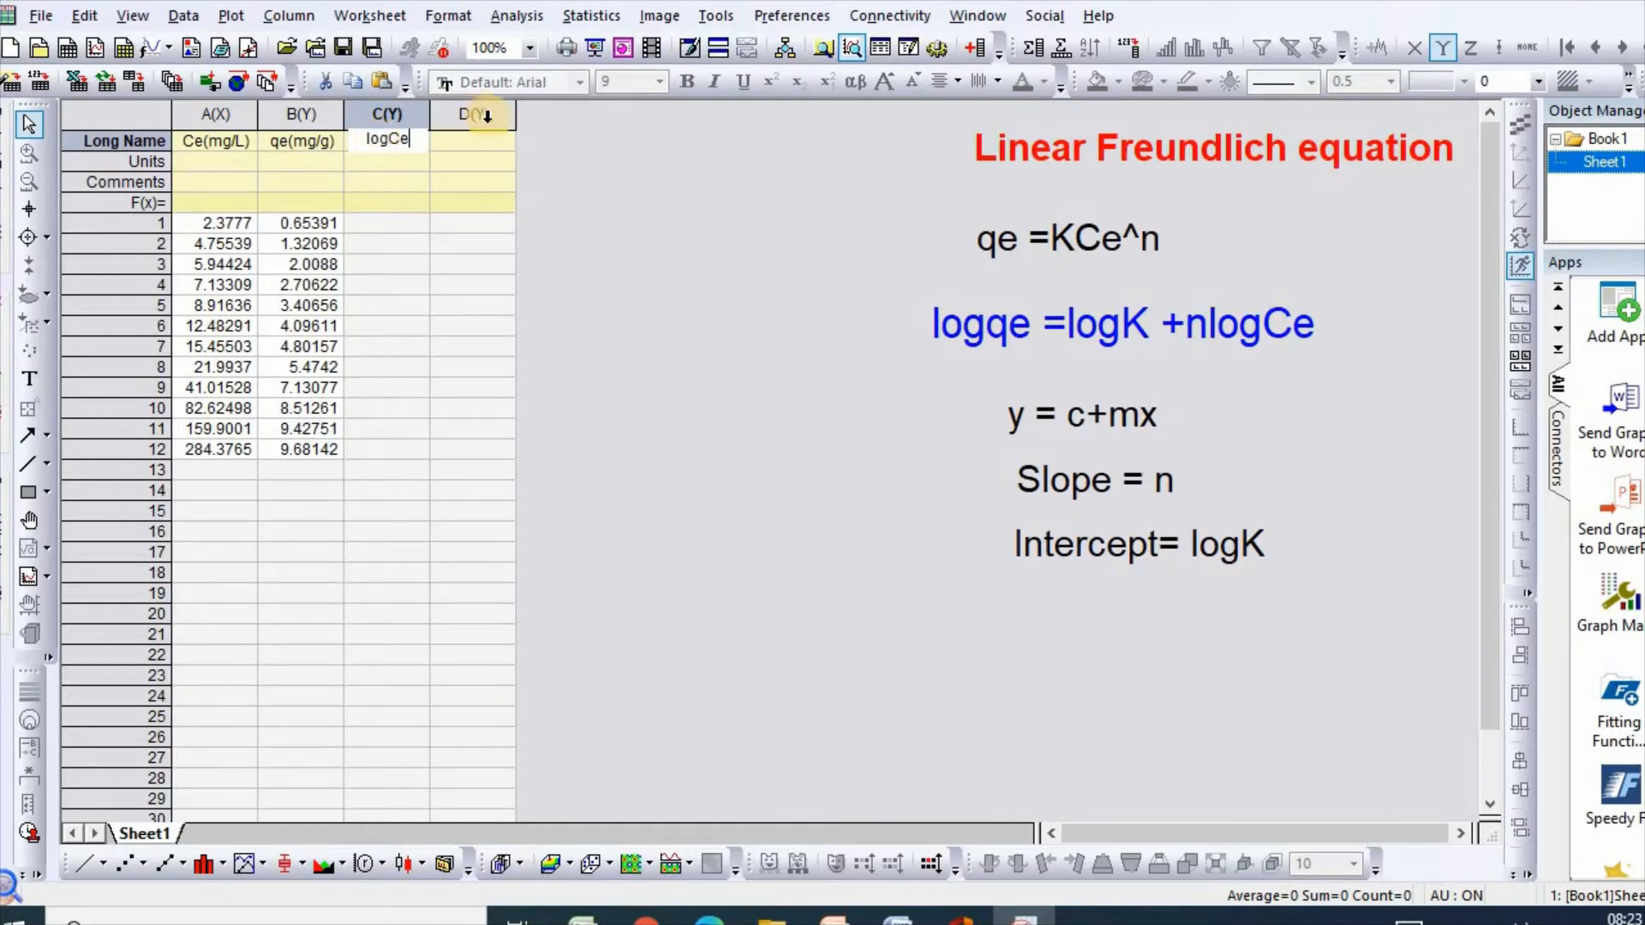
left_click(495, 144)
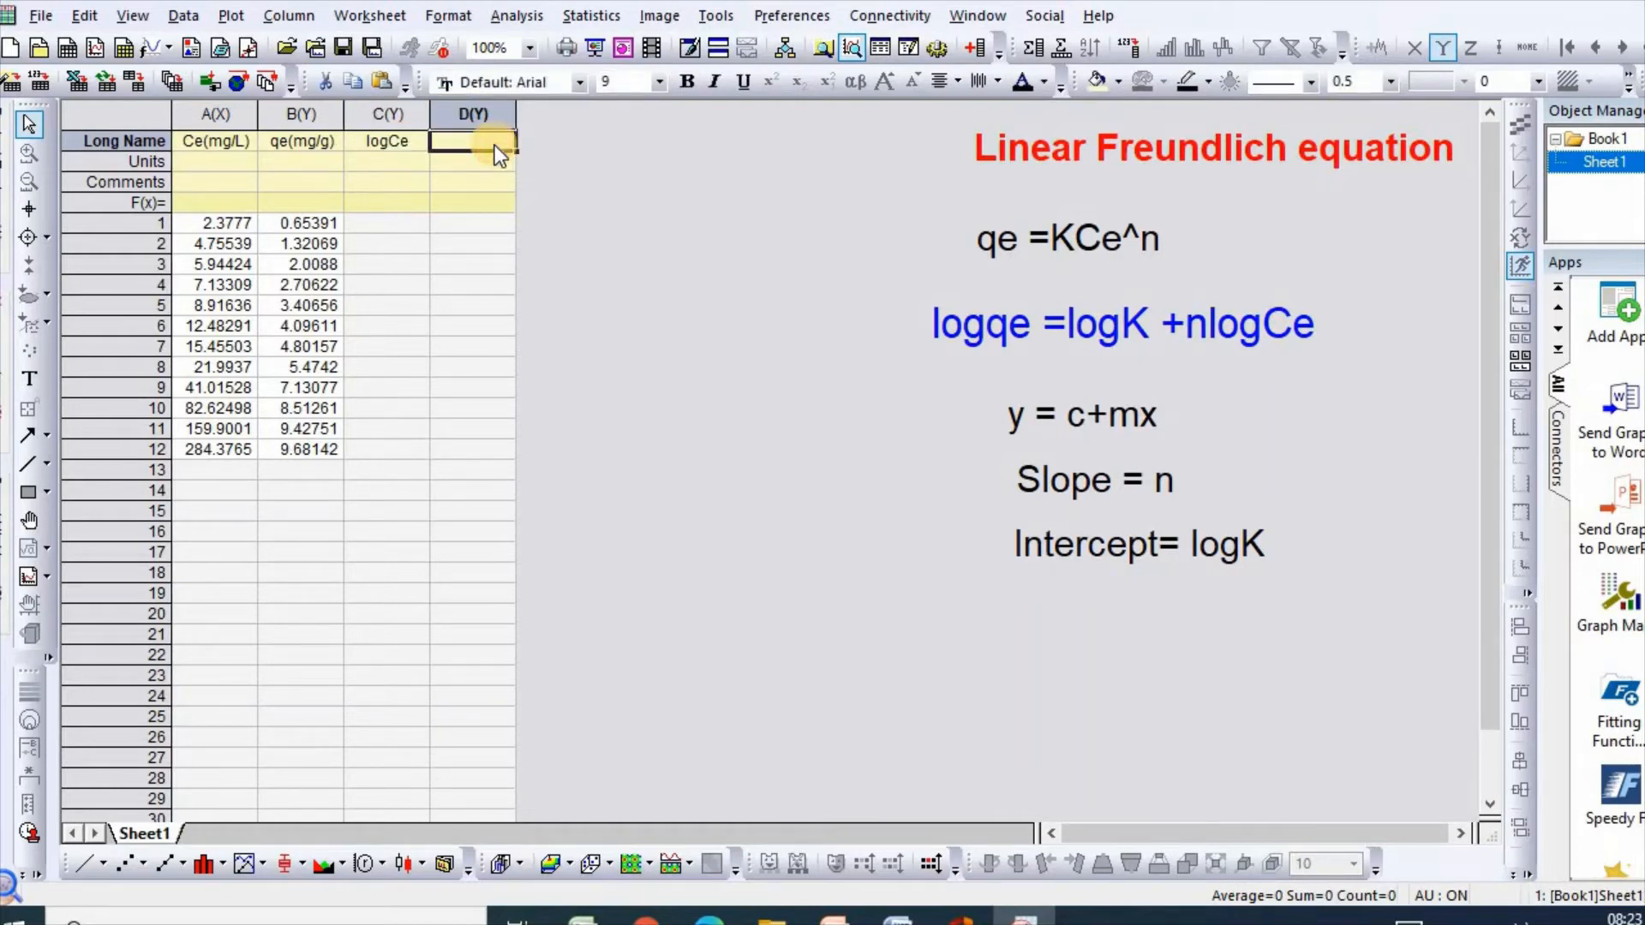
type("lo")
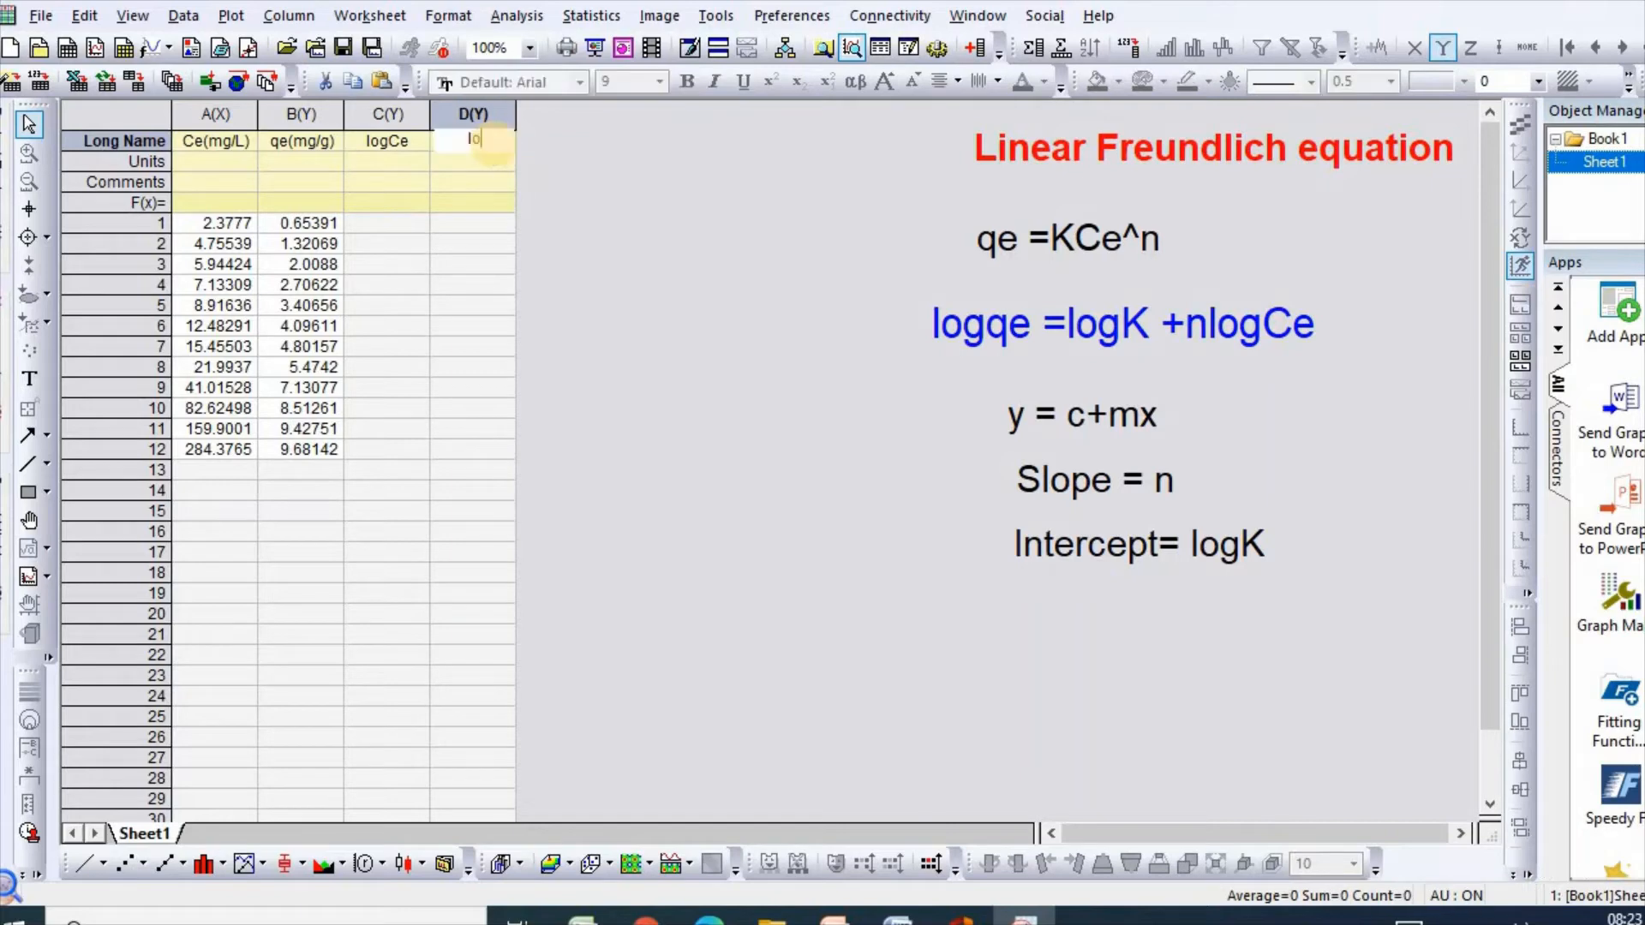
type("gqe")
Fill the logCe column with the formula log(Col("Ce(mg/L)")).
left_click(387, 114)
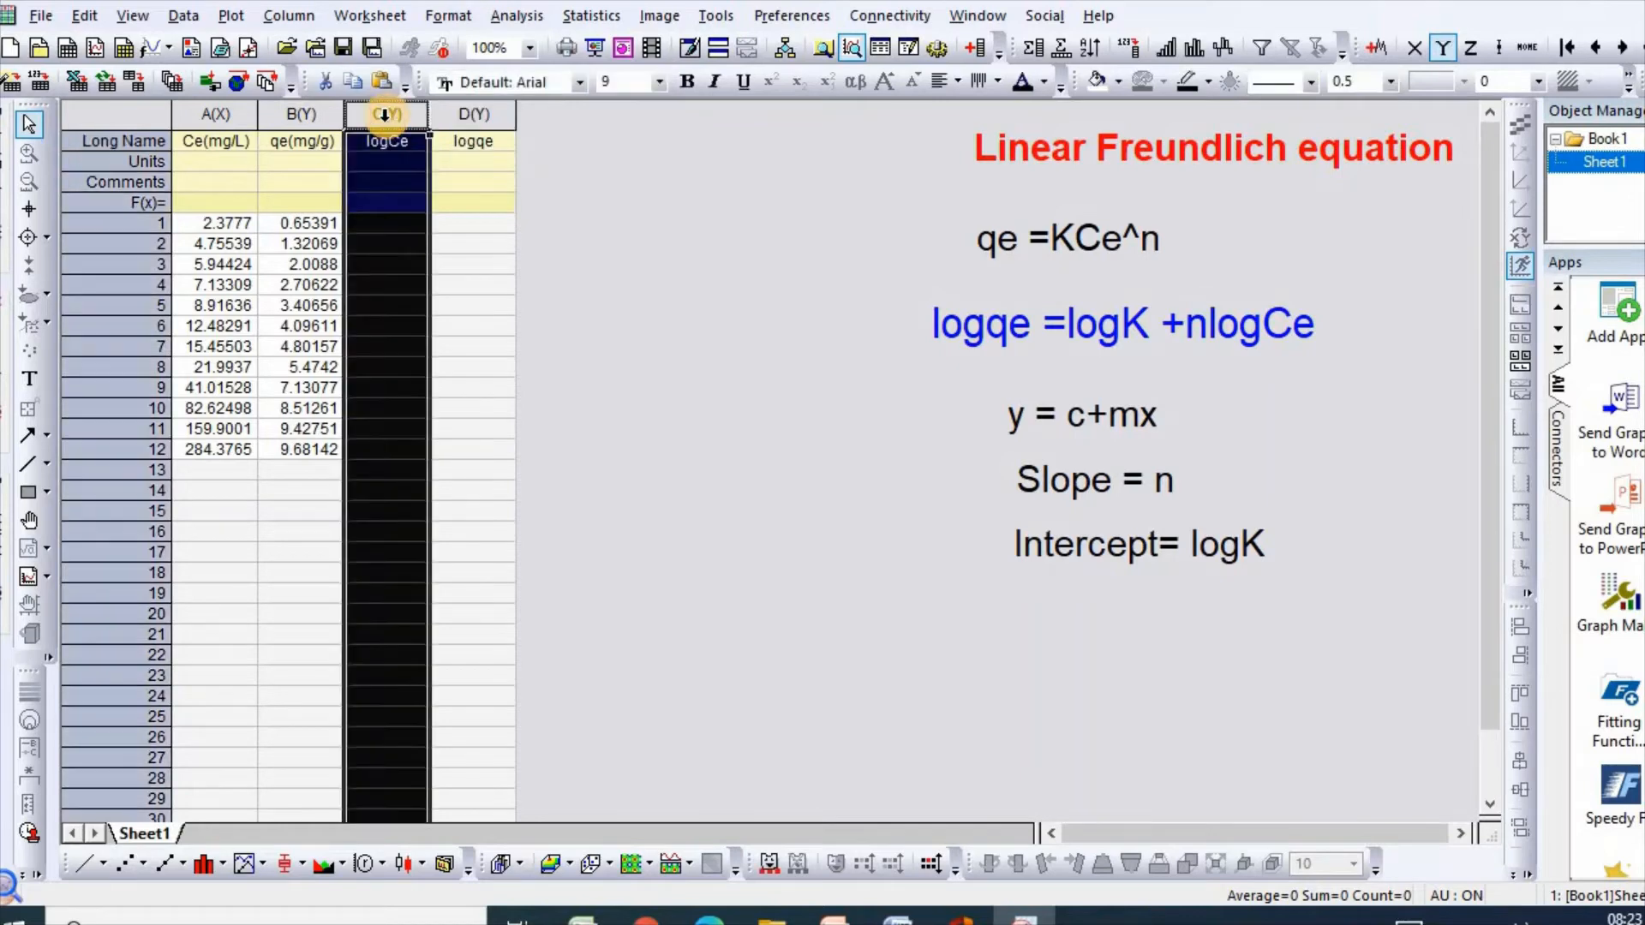
right_click(380, 164)
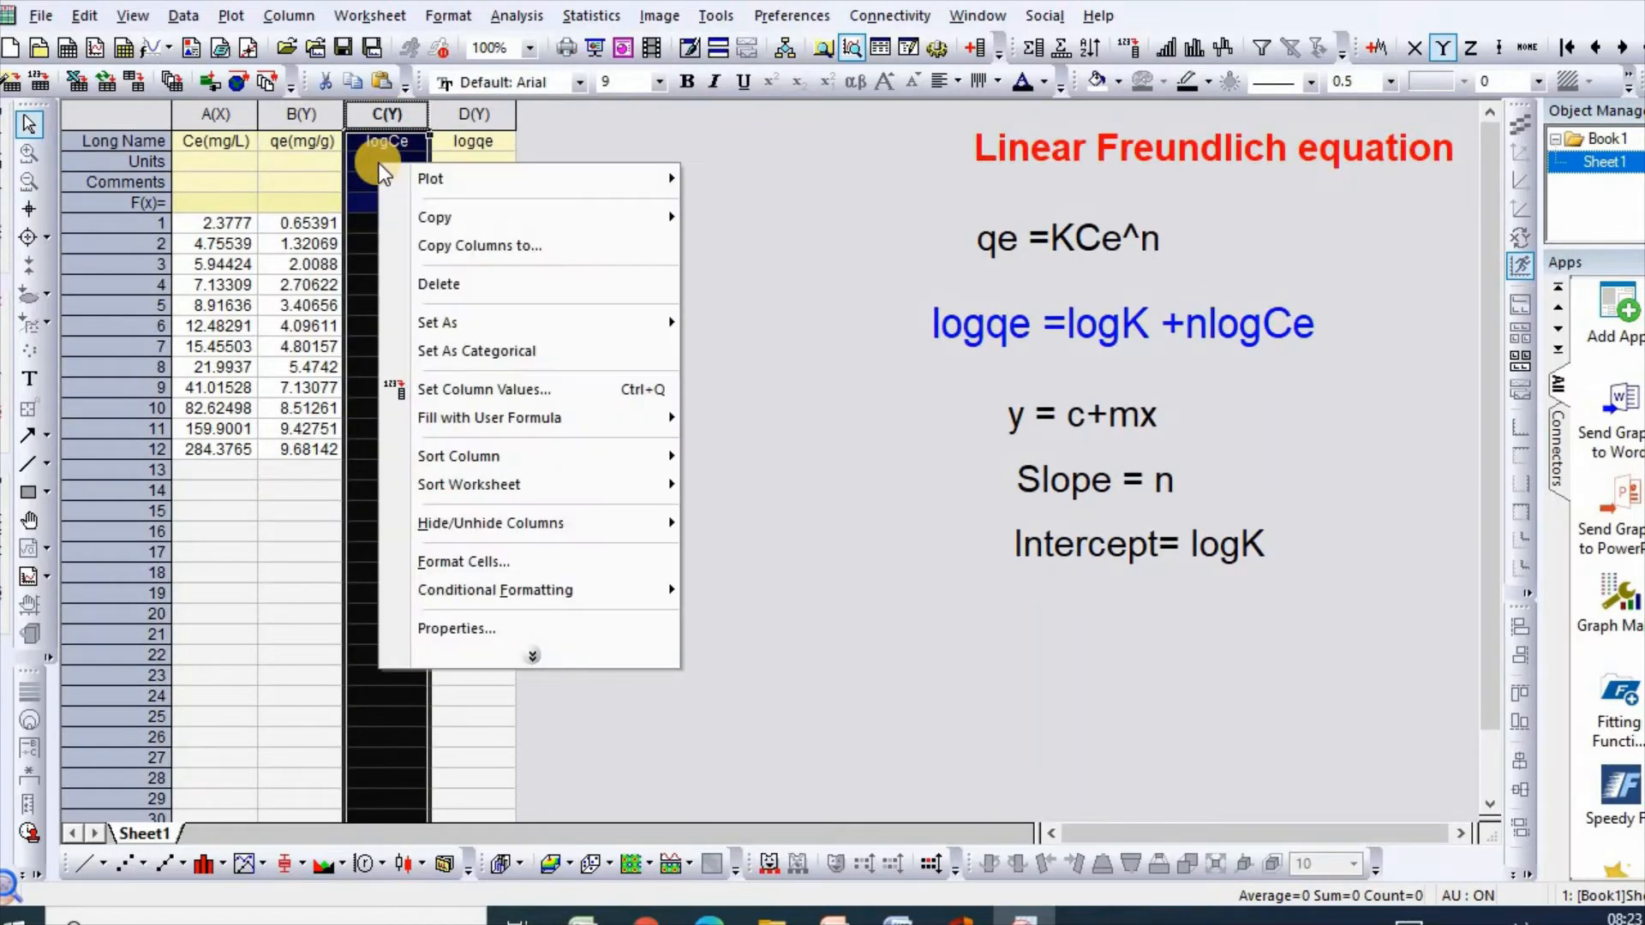
left_click(487, 392)
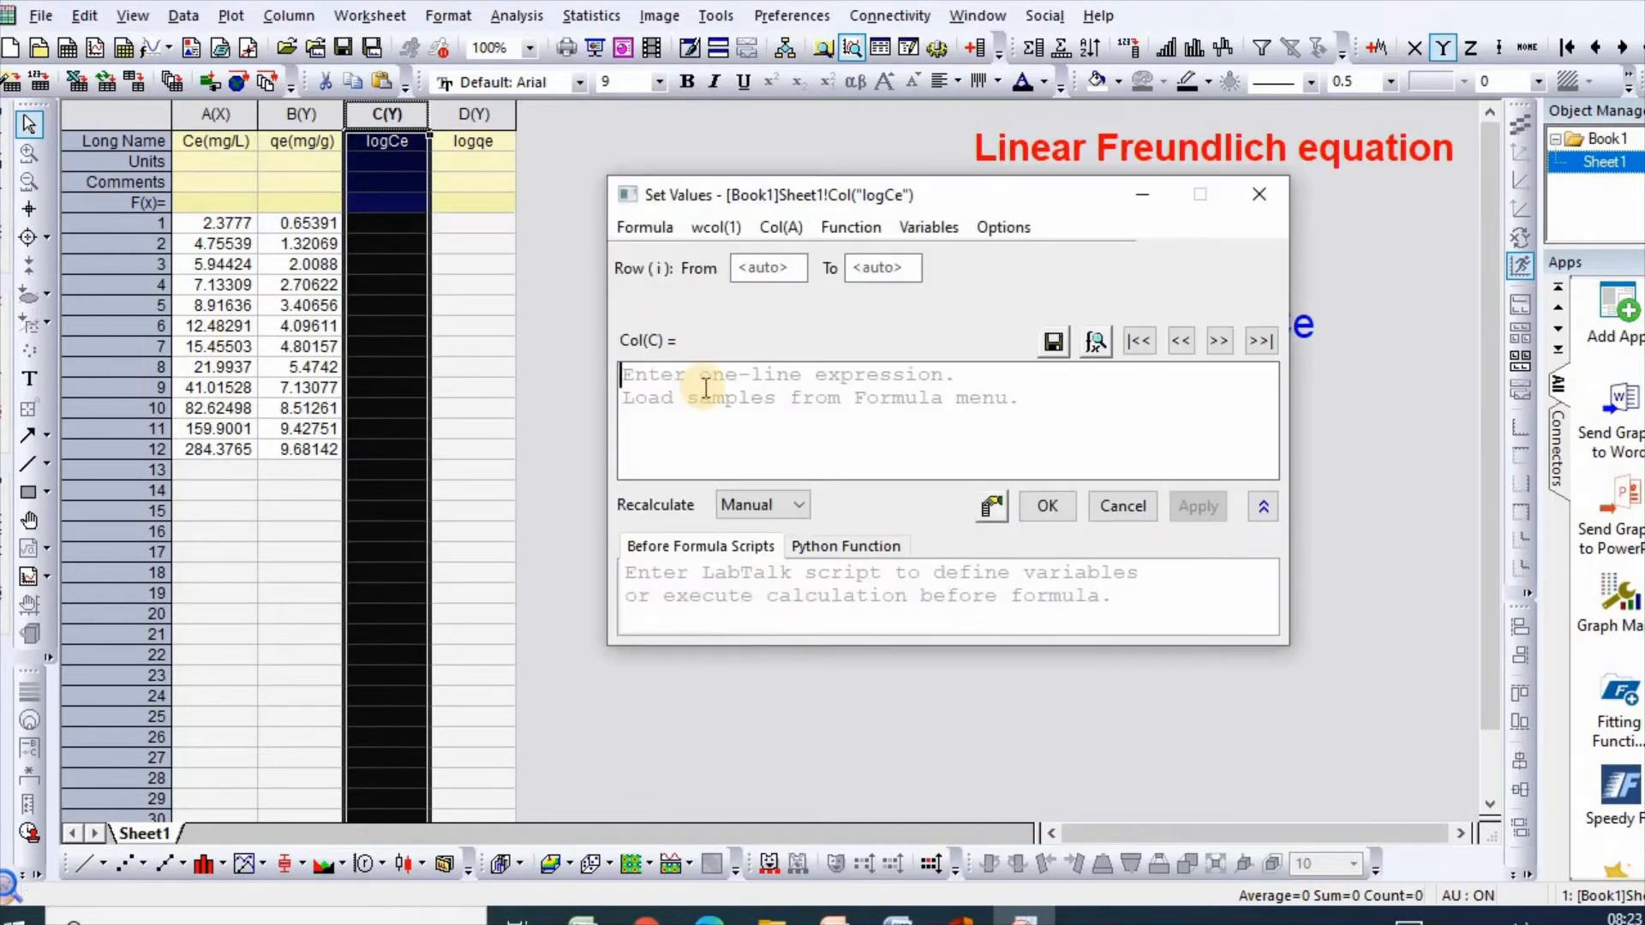
type("lo")
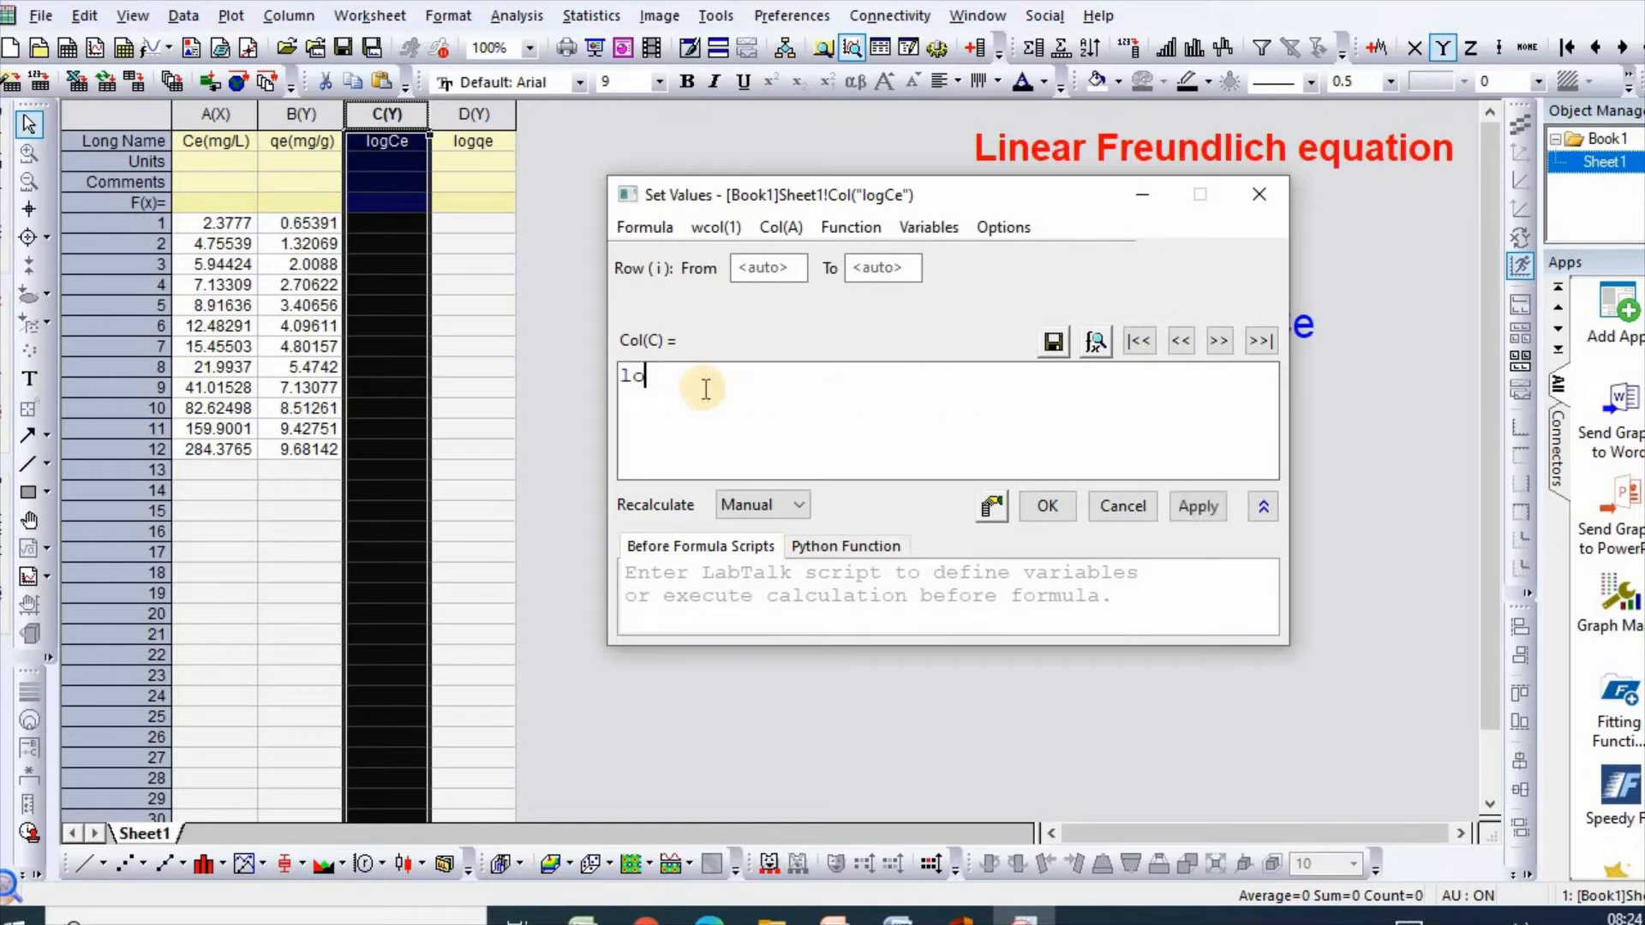
type("g(")
left_click(780, 228)
left_click(832, 295)
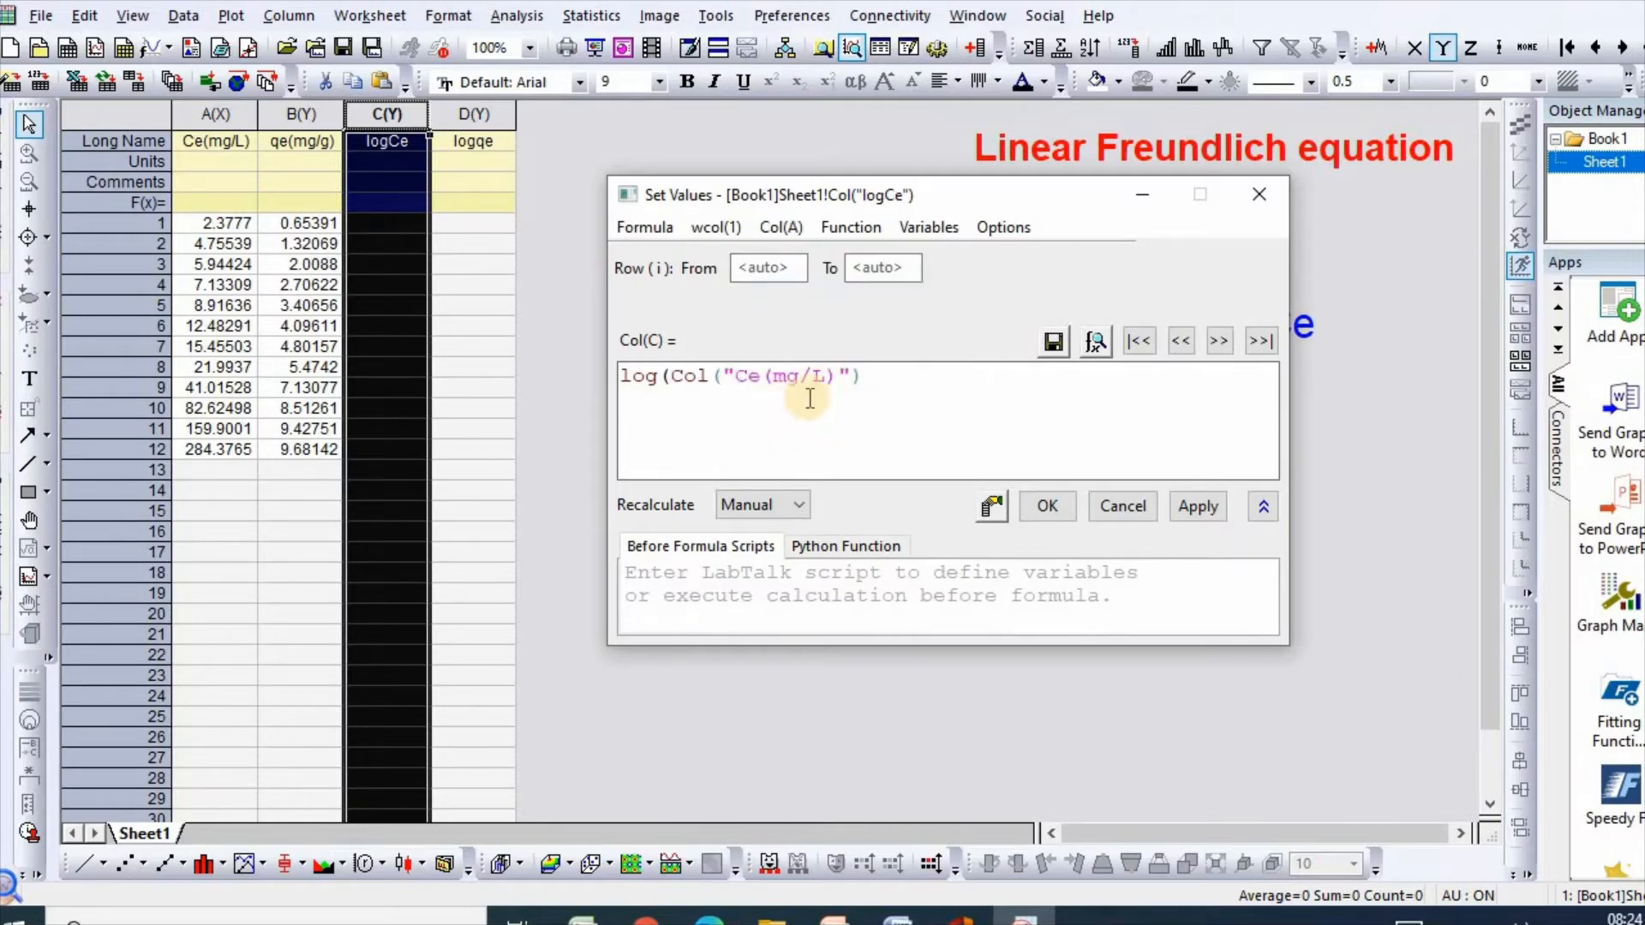
type(")")
left_click(1197, 506)
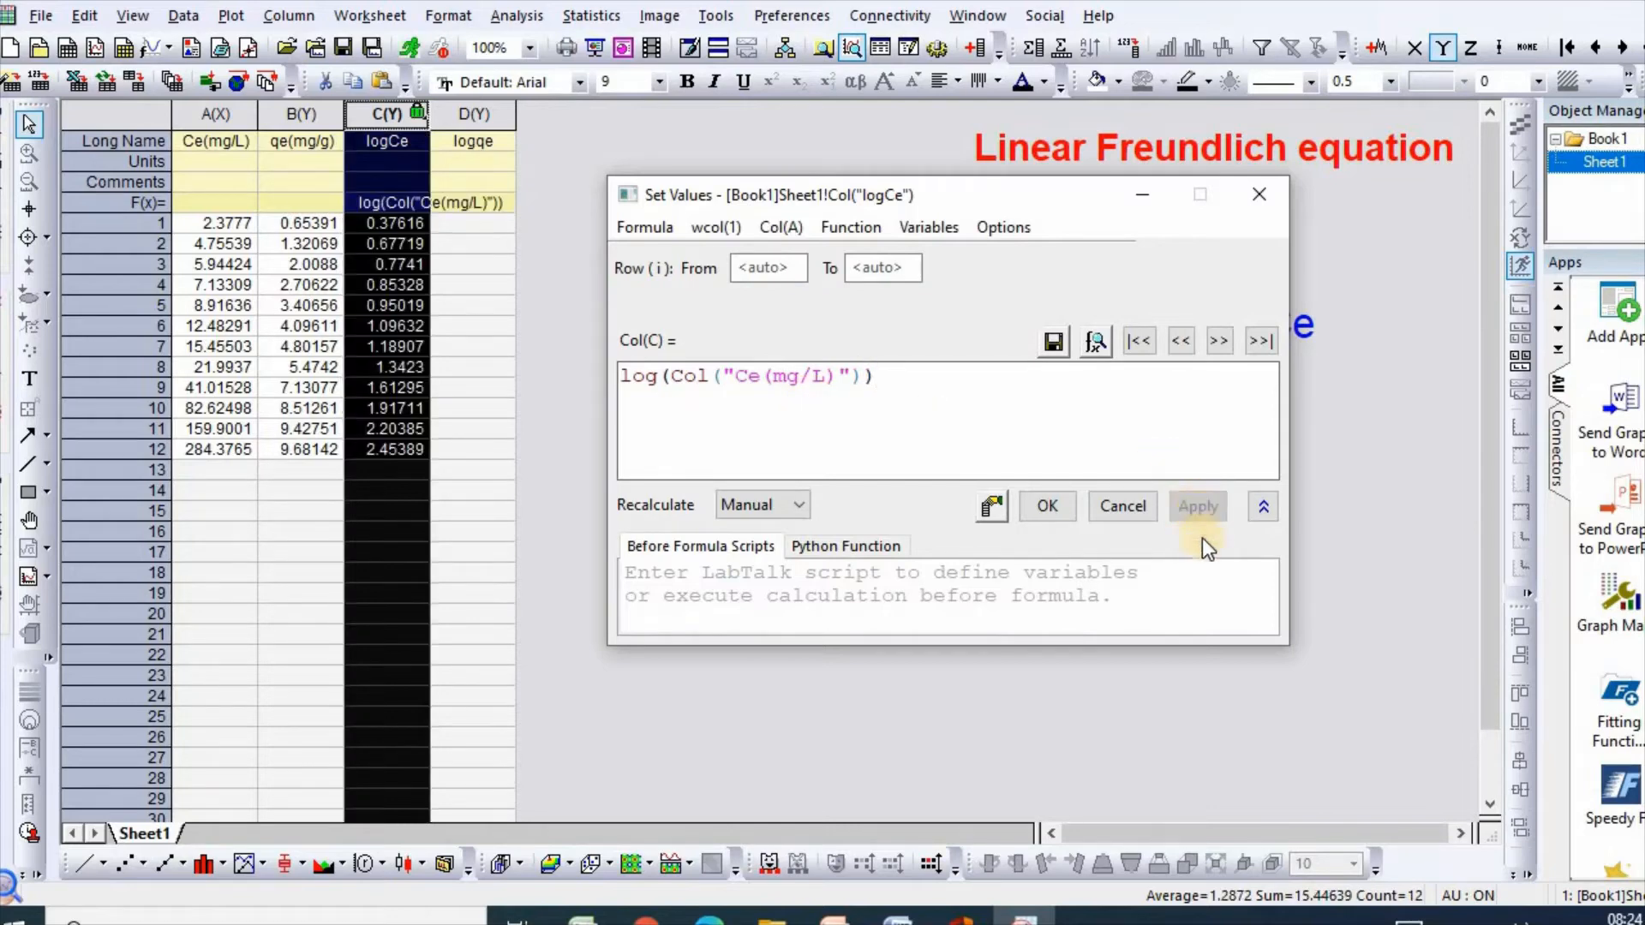
left_click(1049, 504)
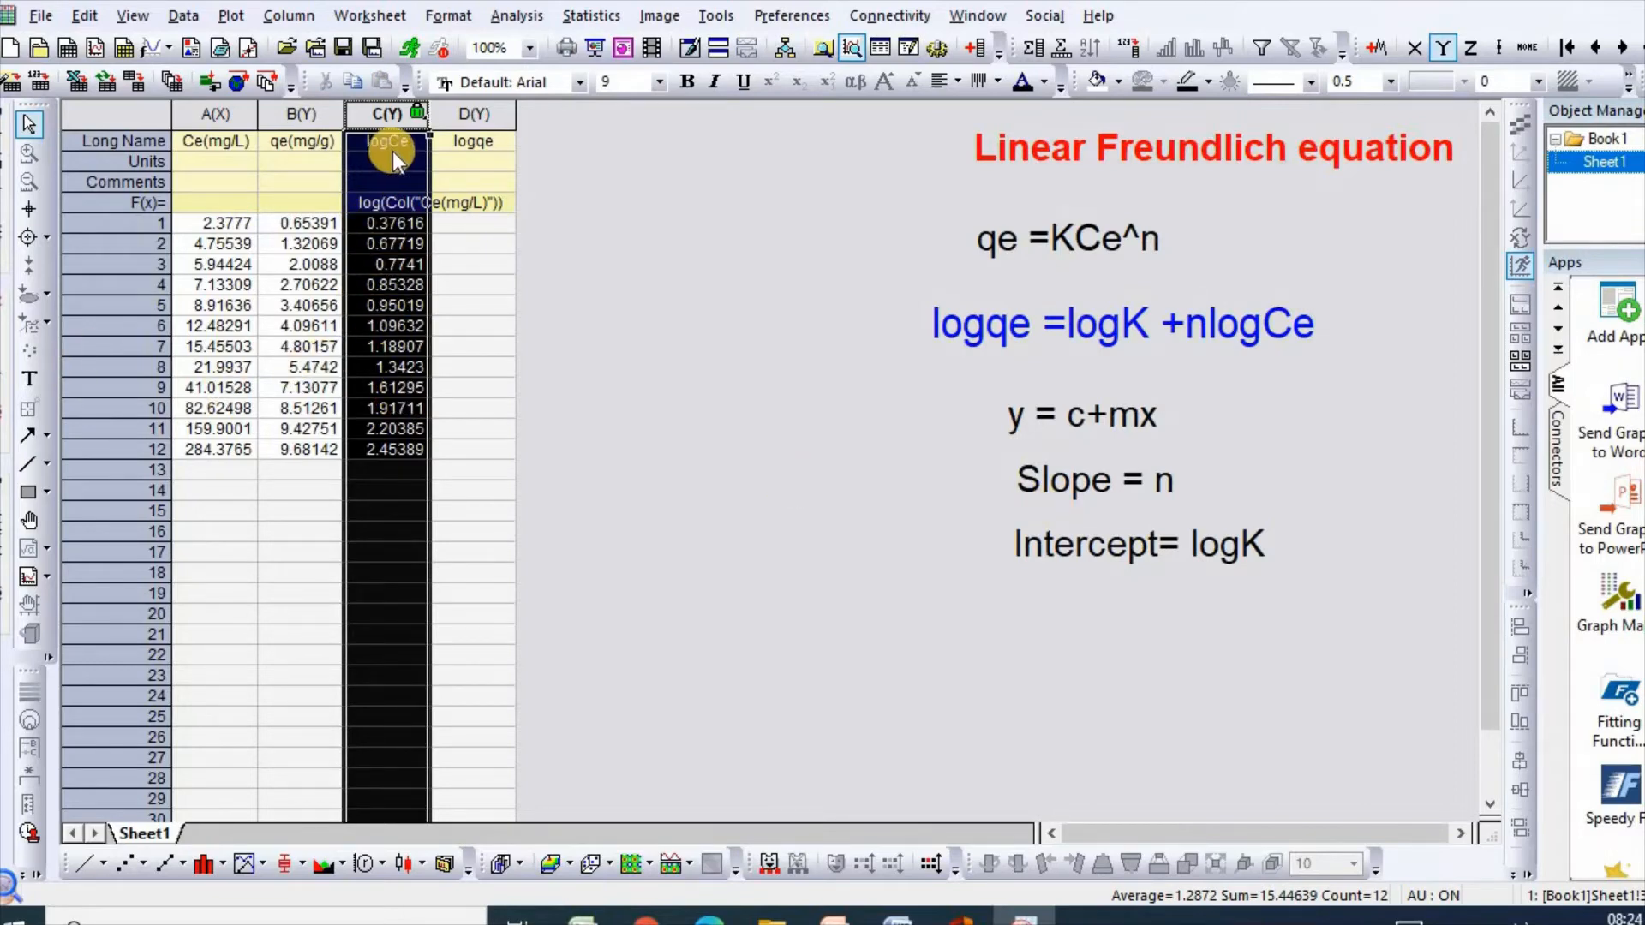
Fill the logqe column with values from the formula log(Col("qe(mg/g)")).
left_click(483, 114)
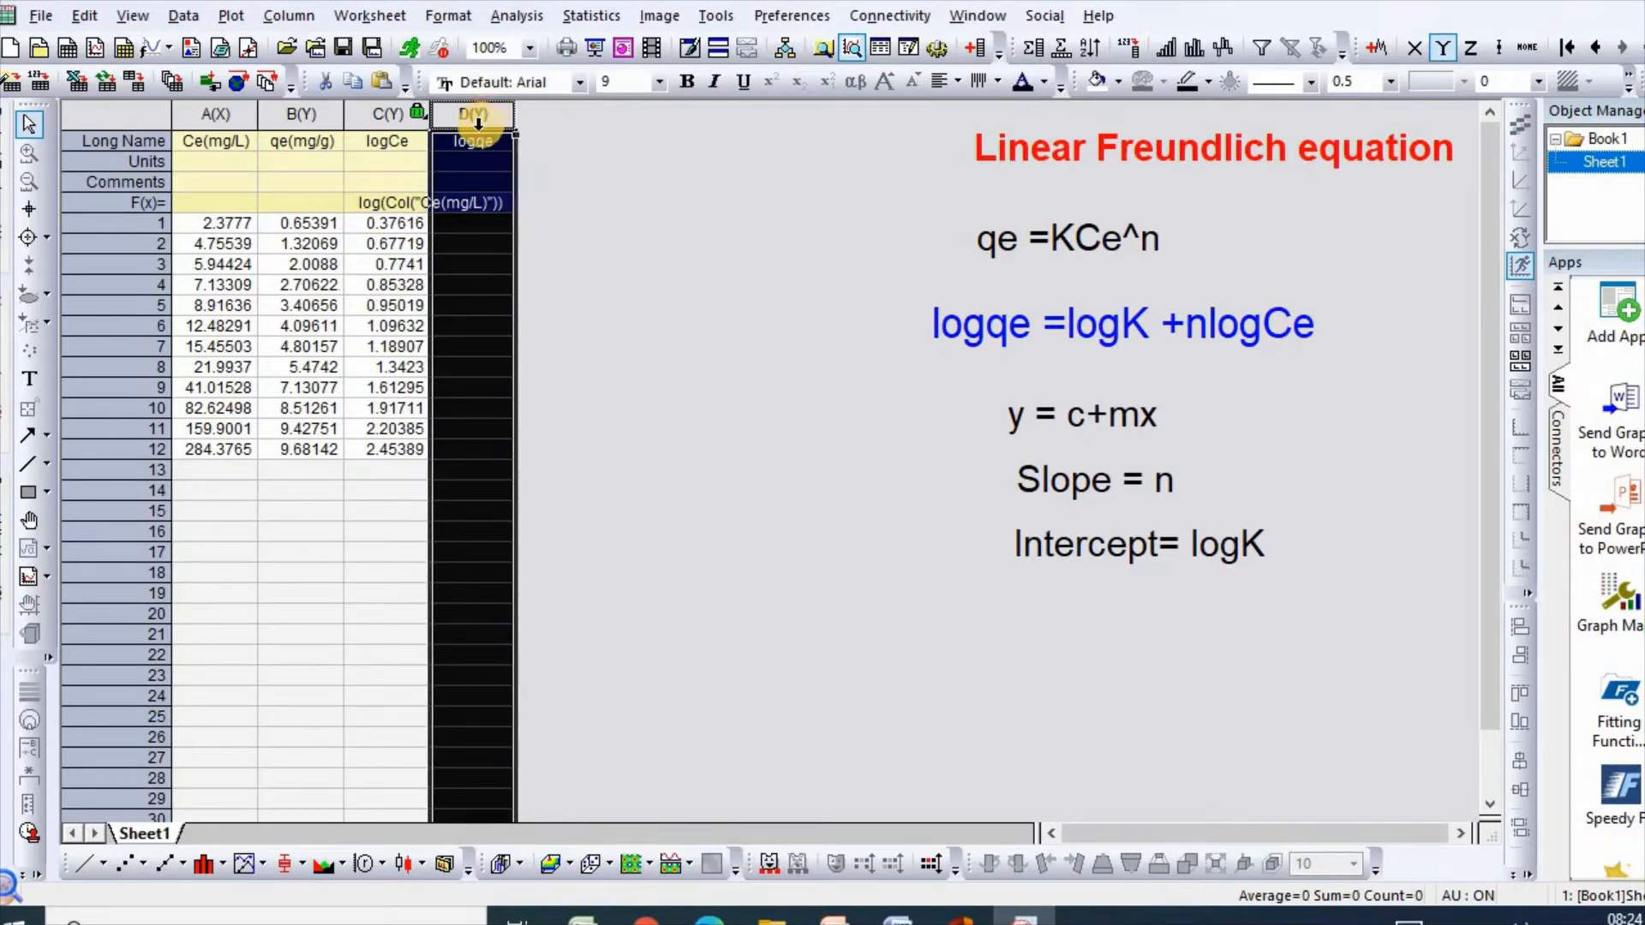
right_click(479, 125)
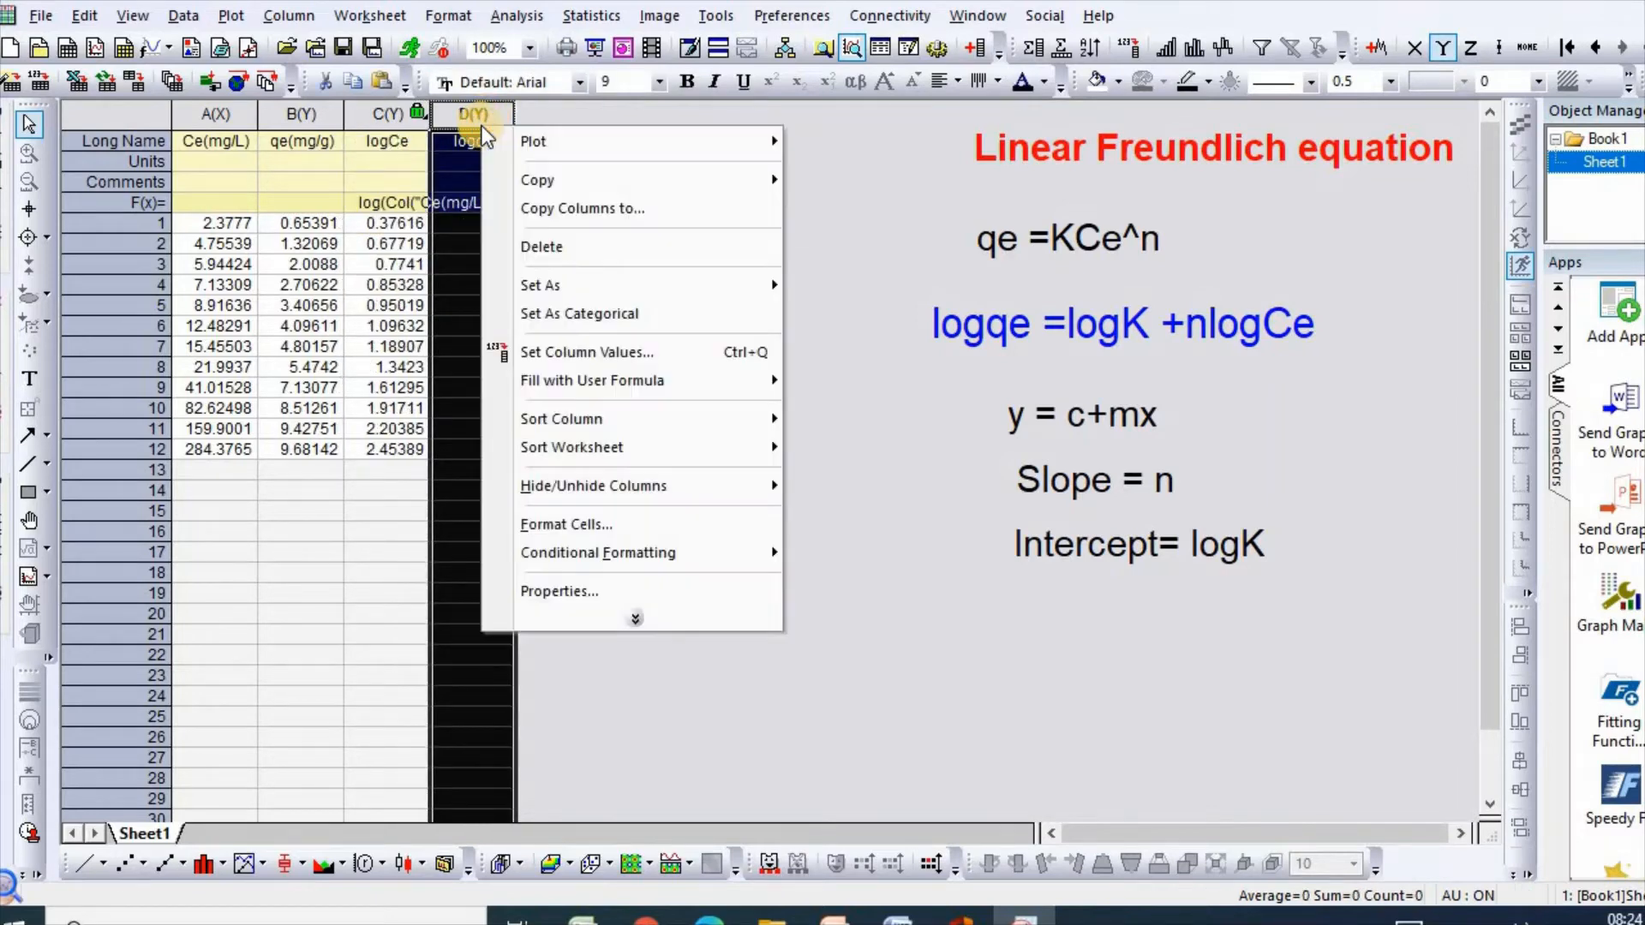
left_click(598, 352)
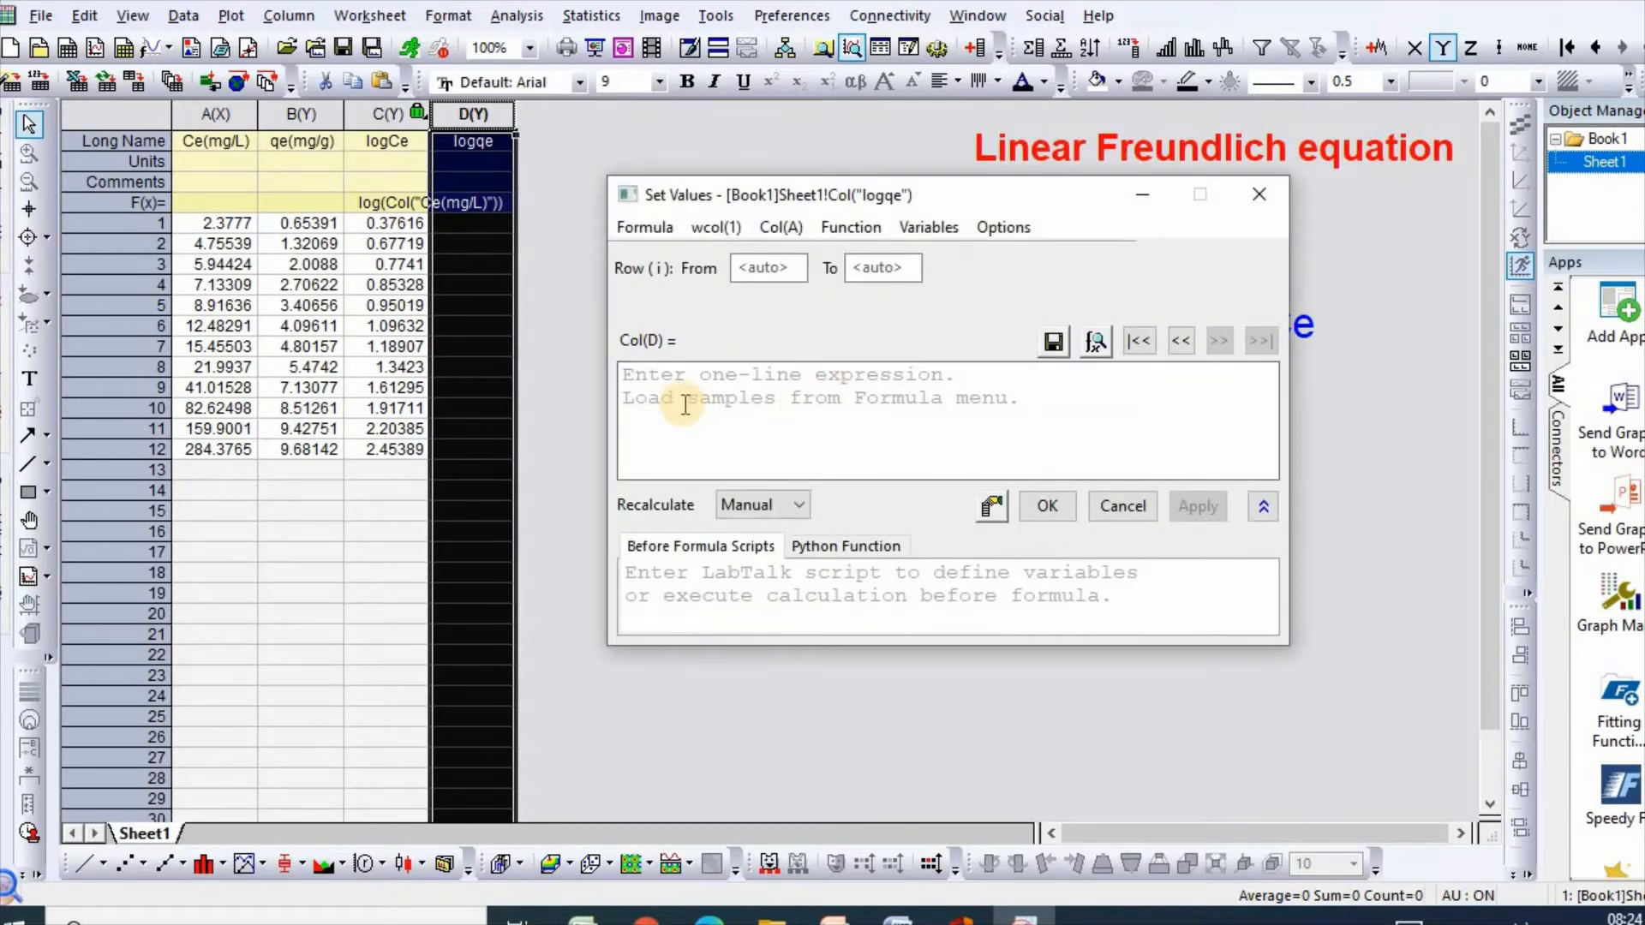
type("lo")
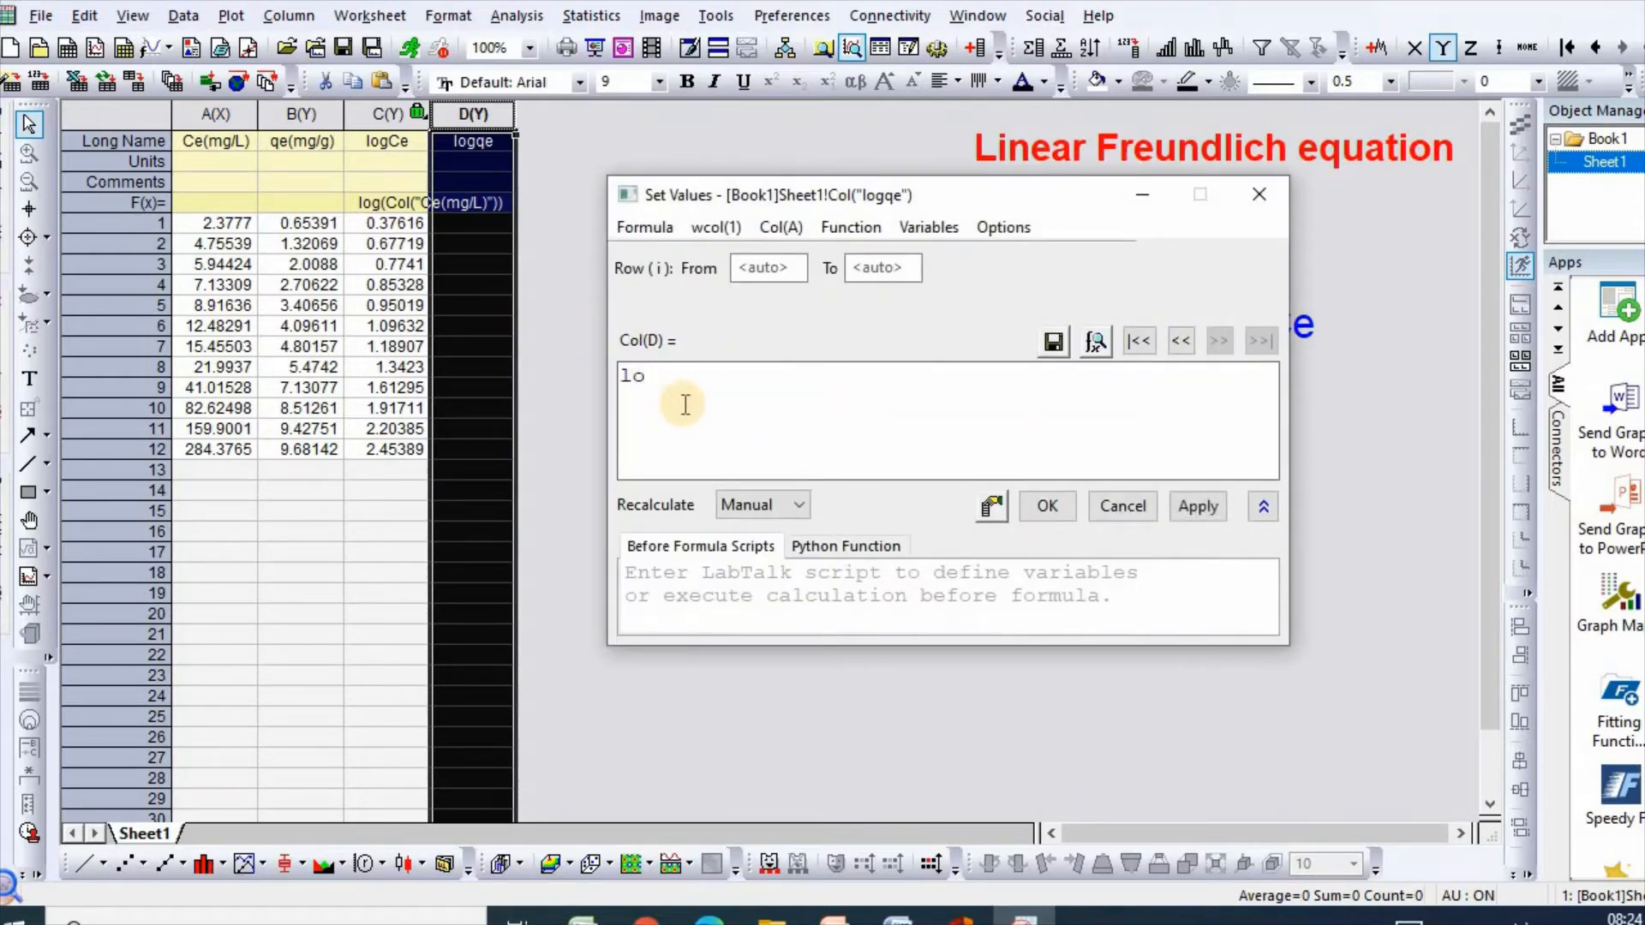
type("g(")
left_click(781, 228)
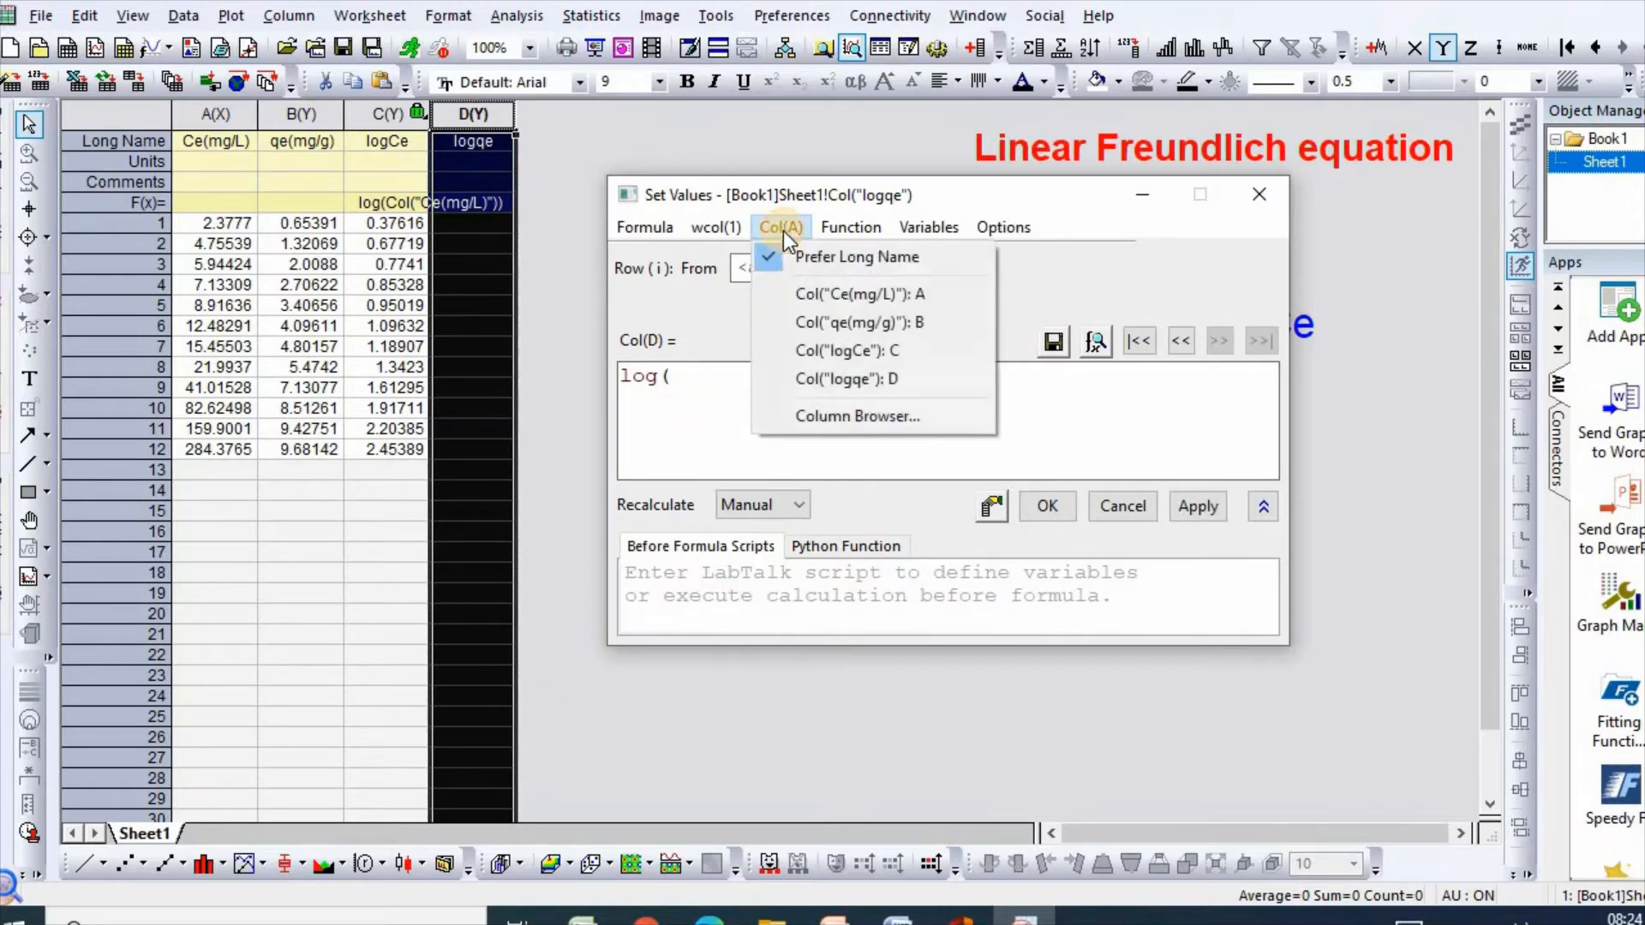
left_click(870, 322)
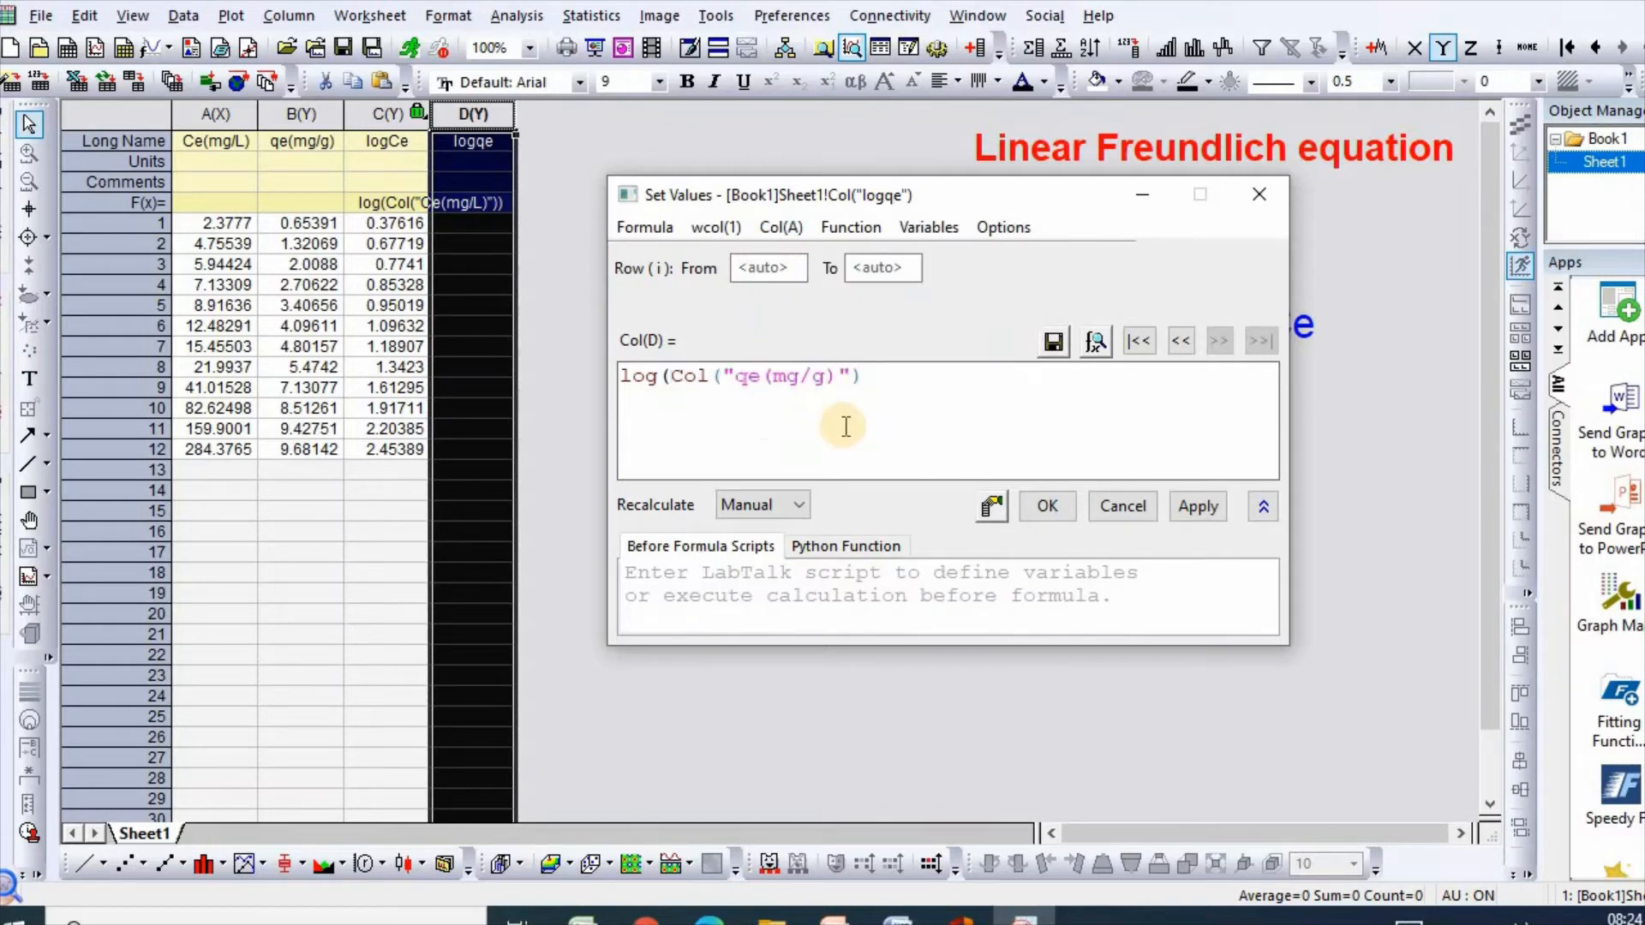
type(")")
left_click(1192, 509)
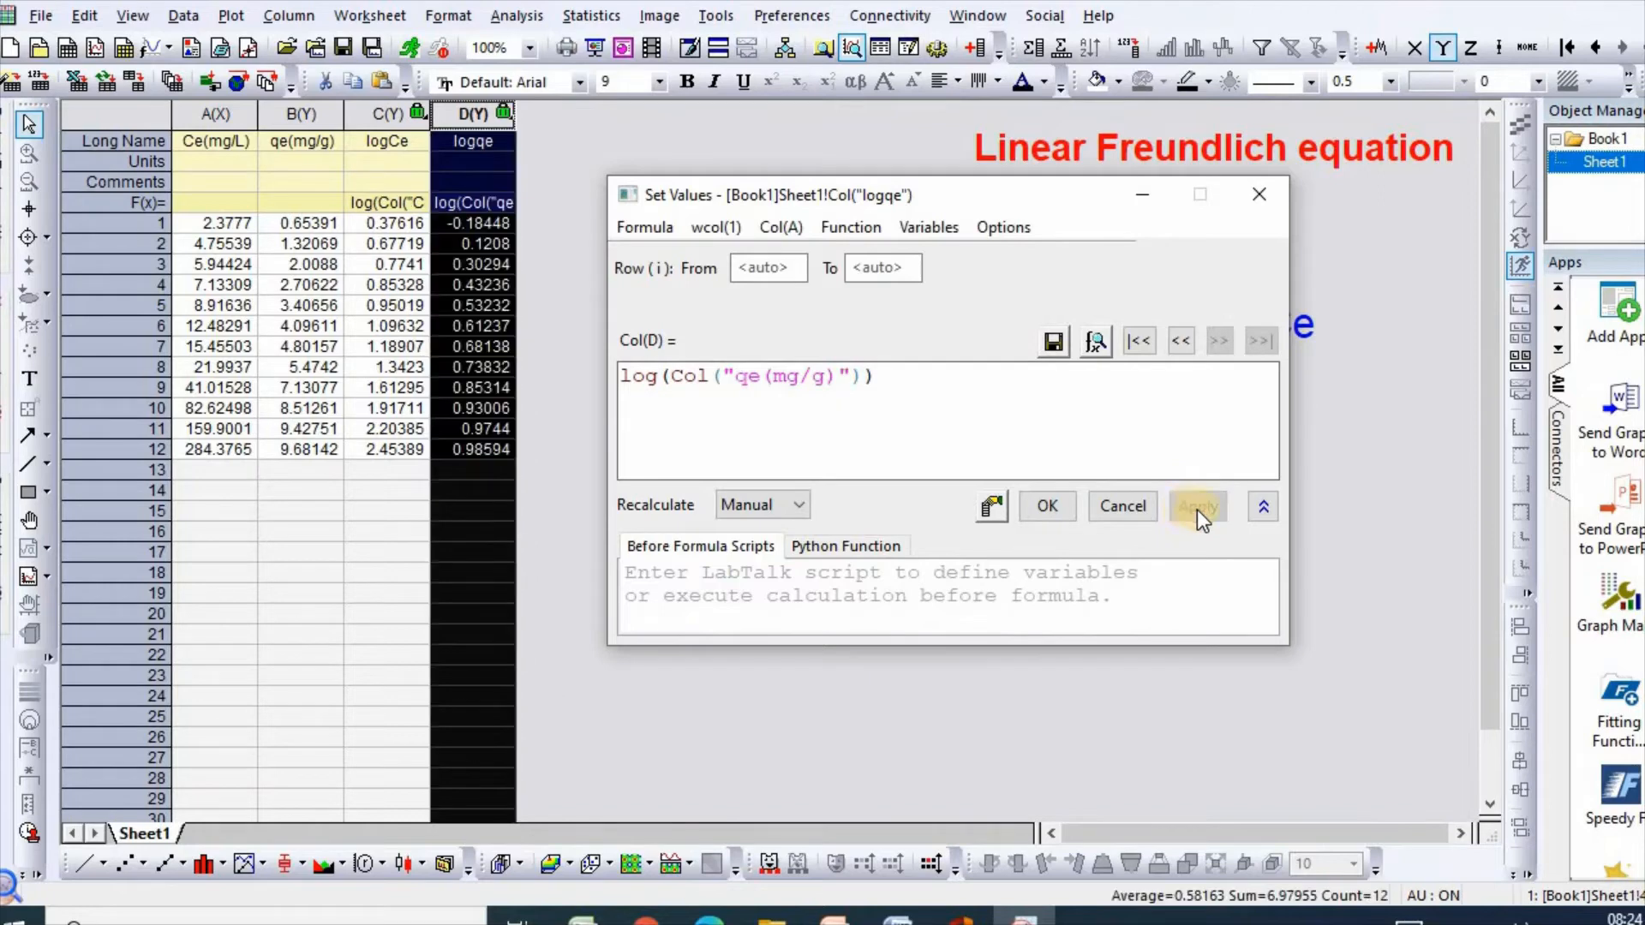
left_click(1049, 506)
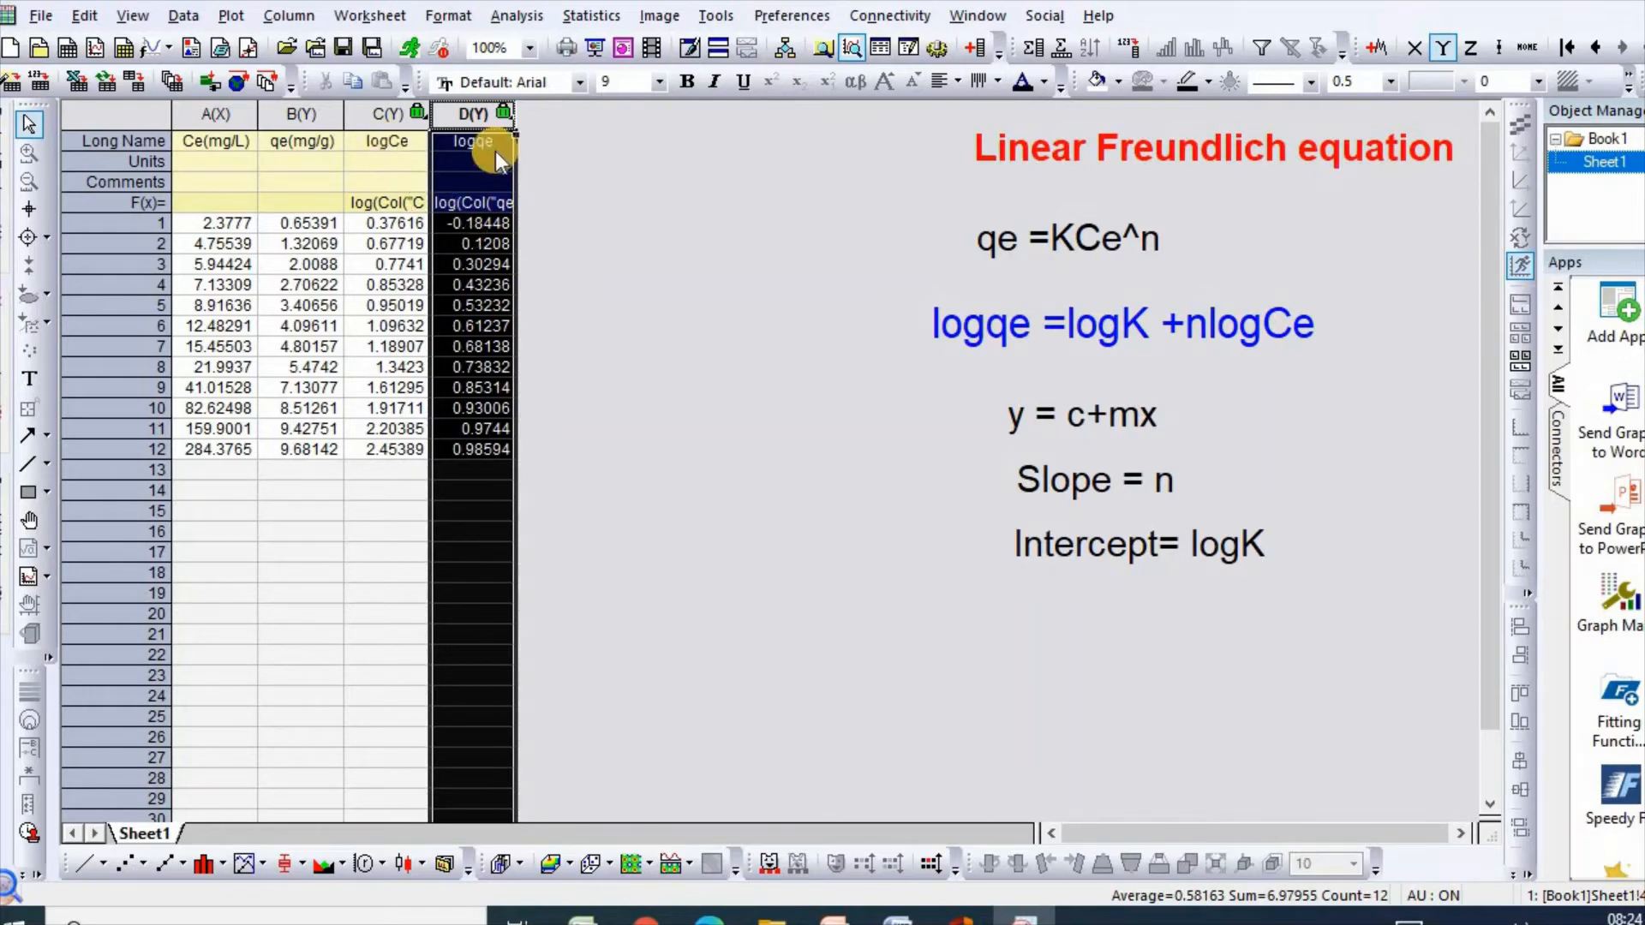
Set the logCe column as an X column and clear the column selection.
left_click(377, 115)
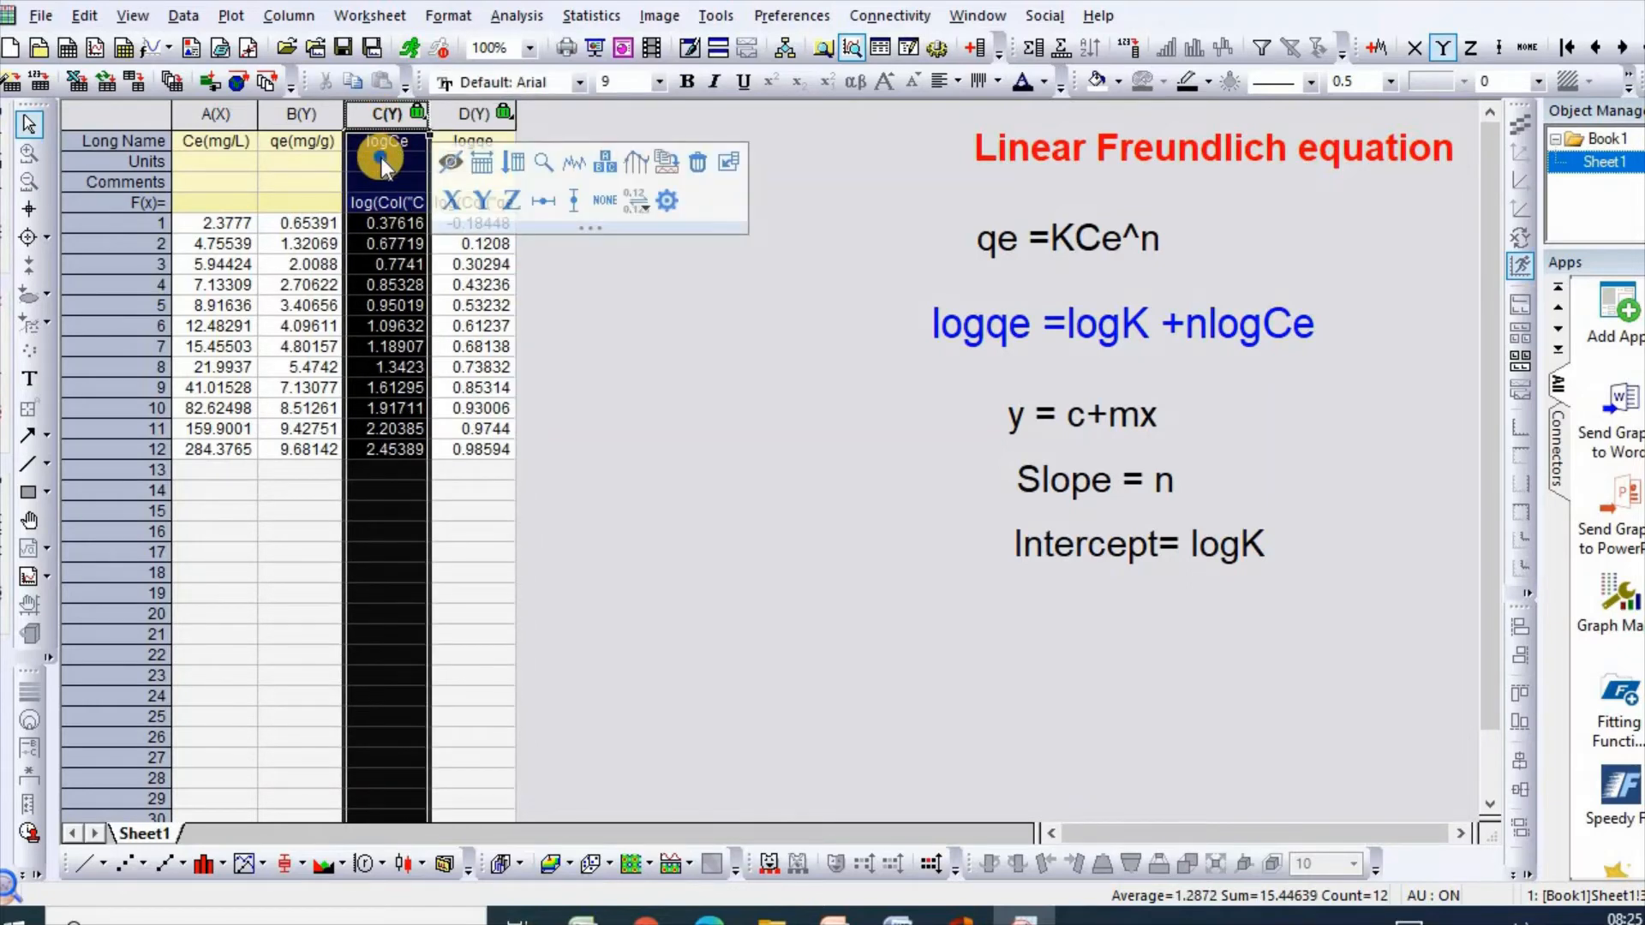
right_click(382, 158)
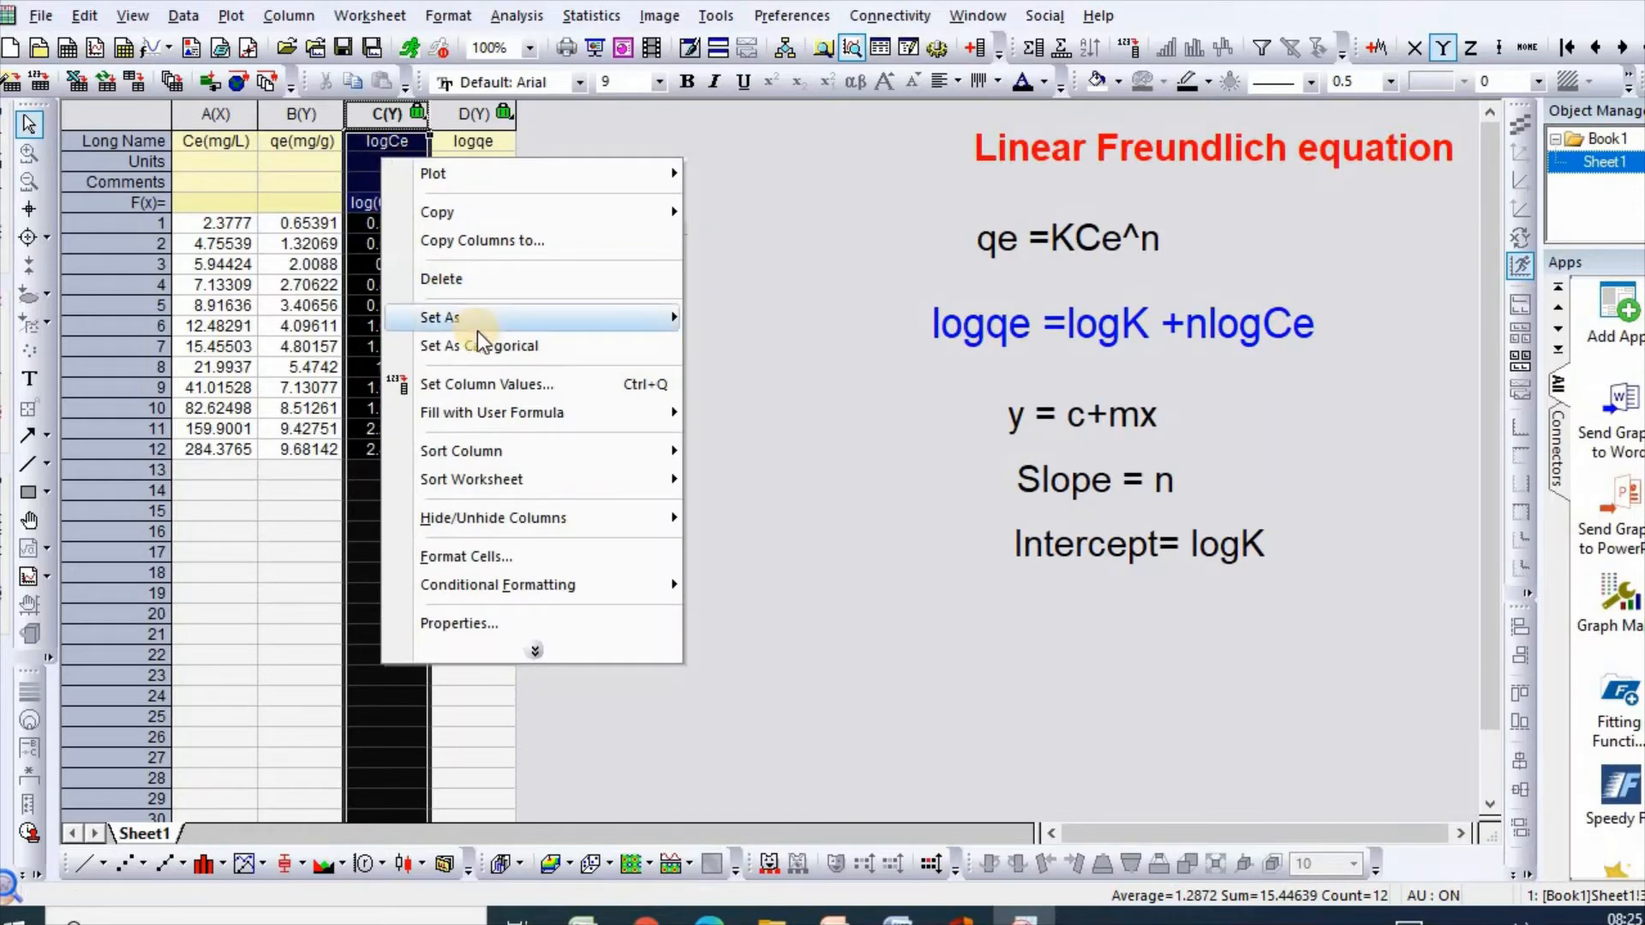
mouse_move(477, 319)
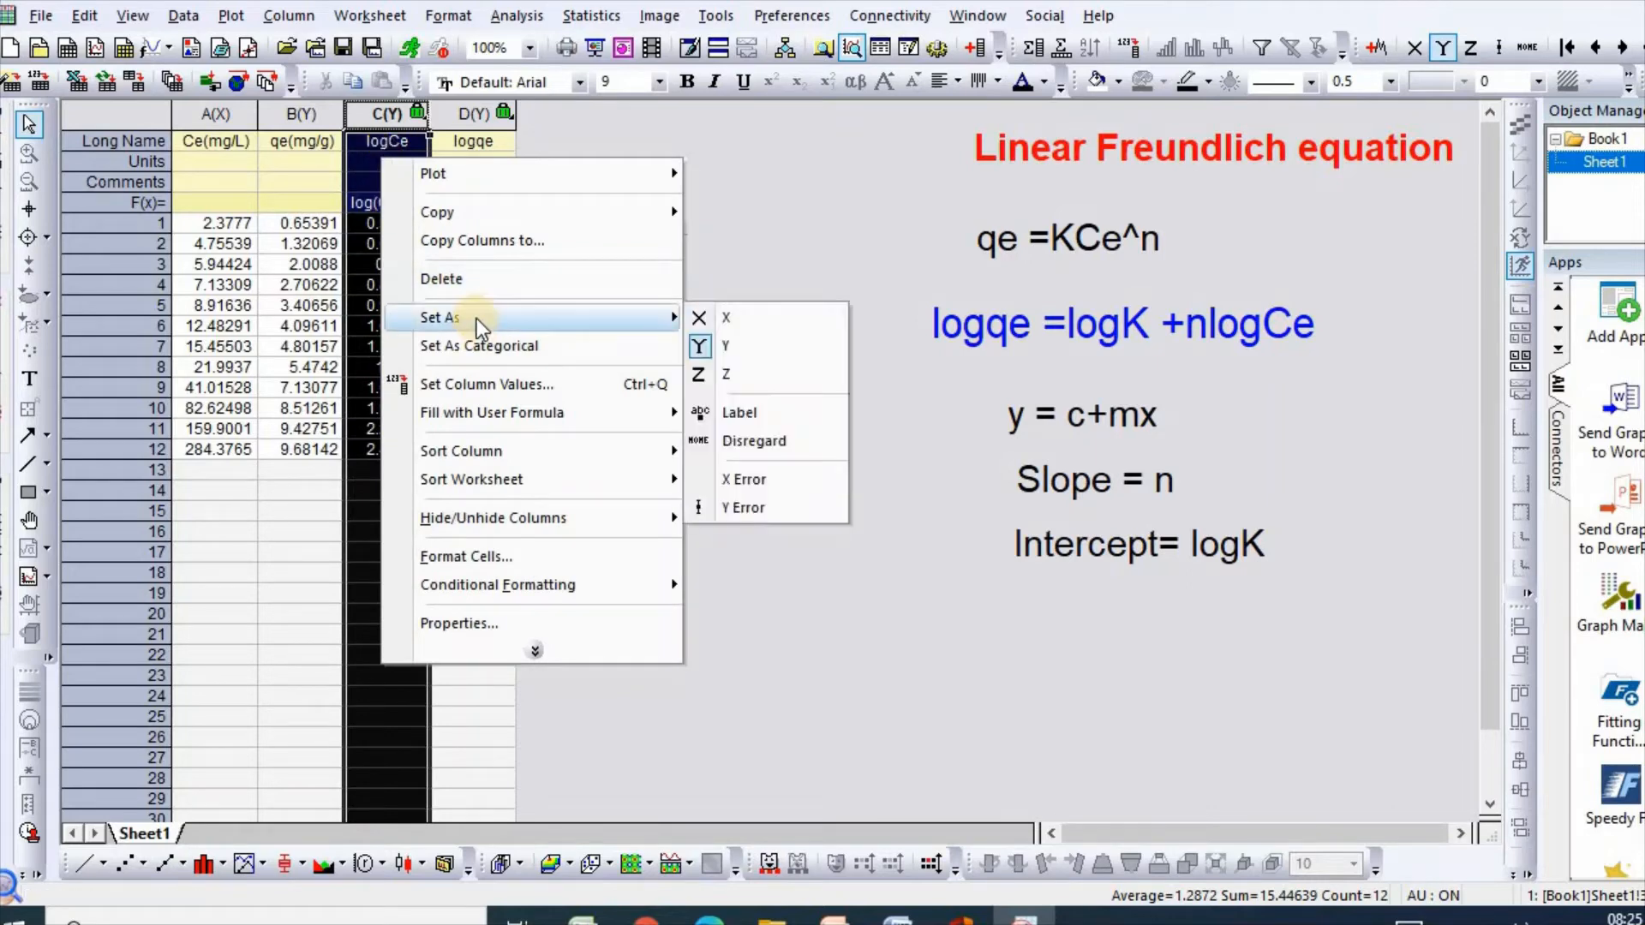
left_click(740, 317)
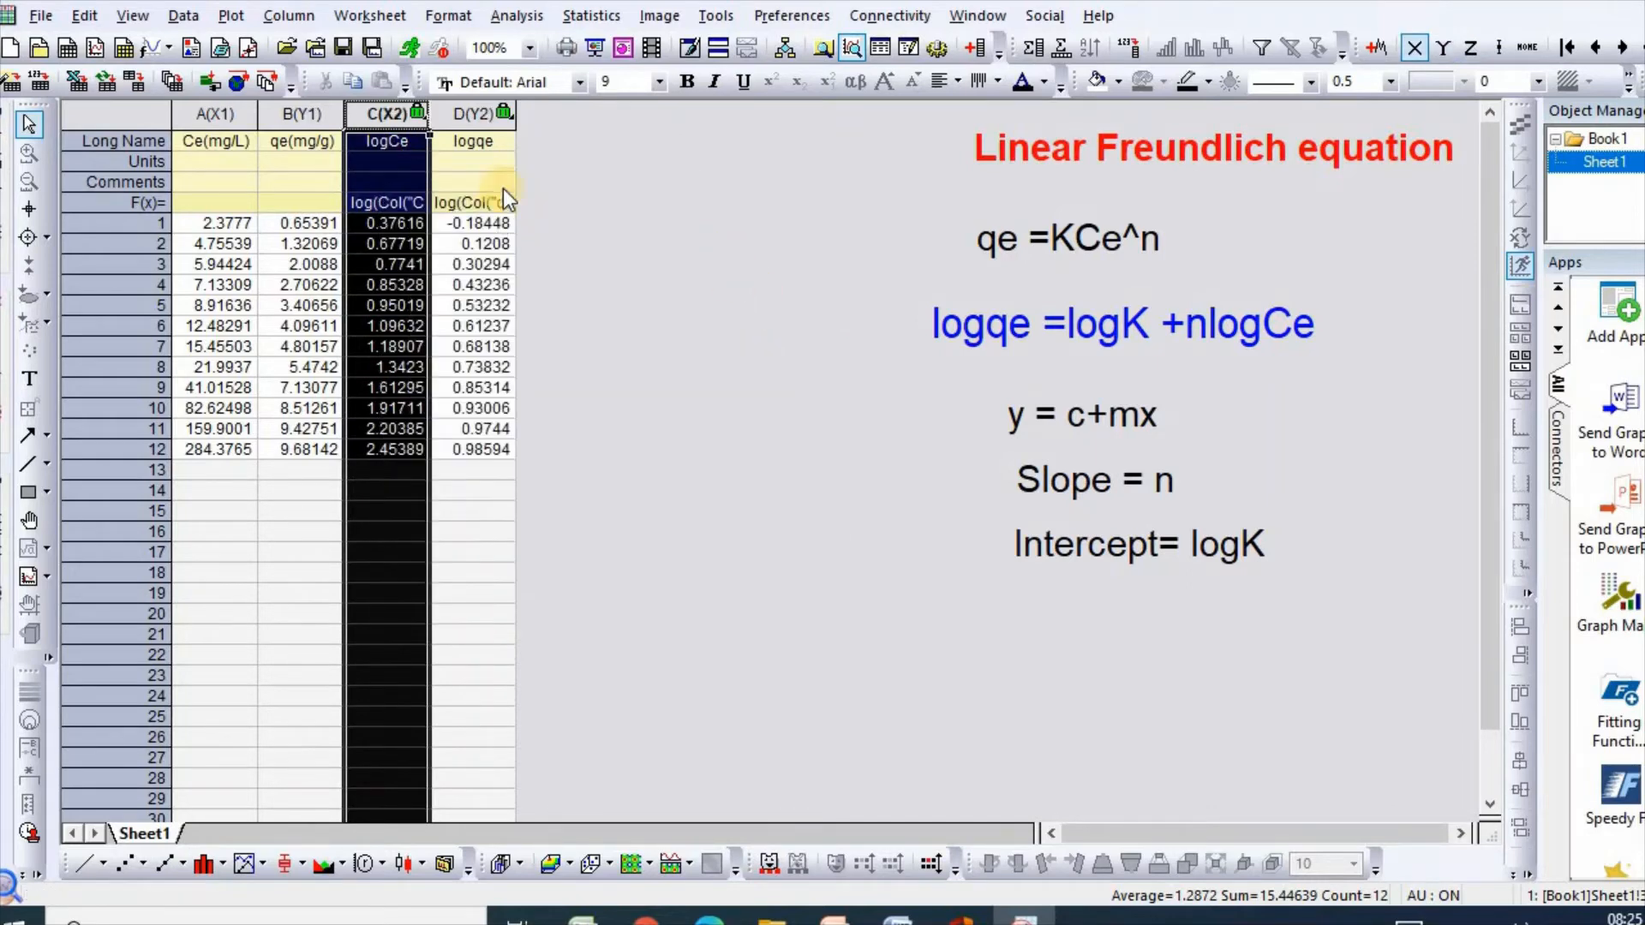
left_click(586, 182)
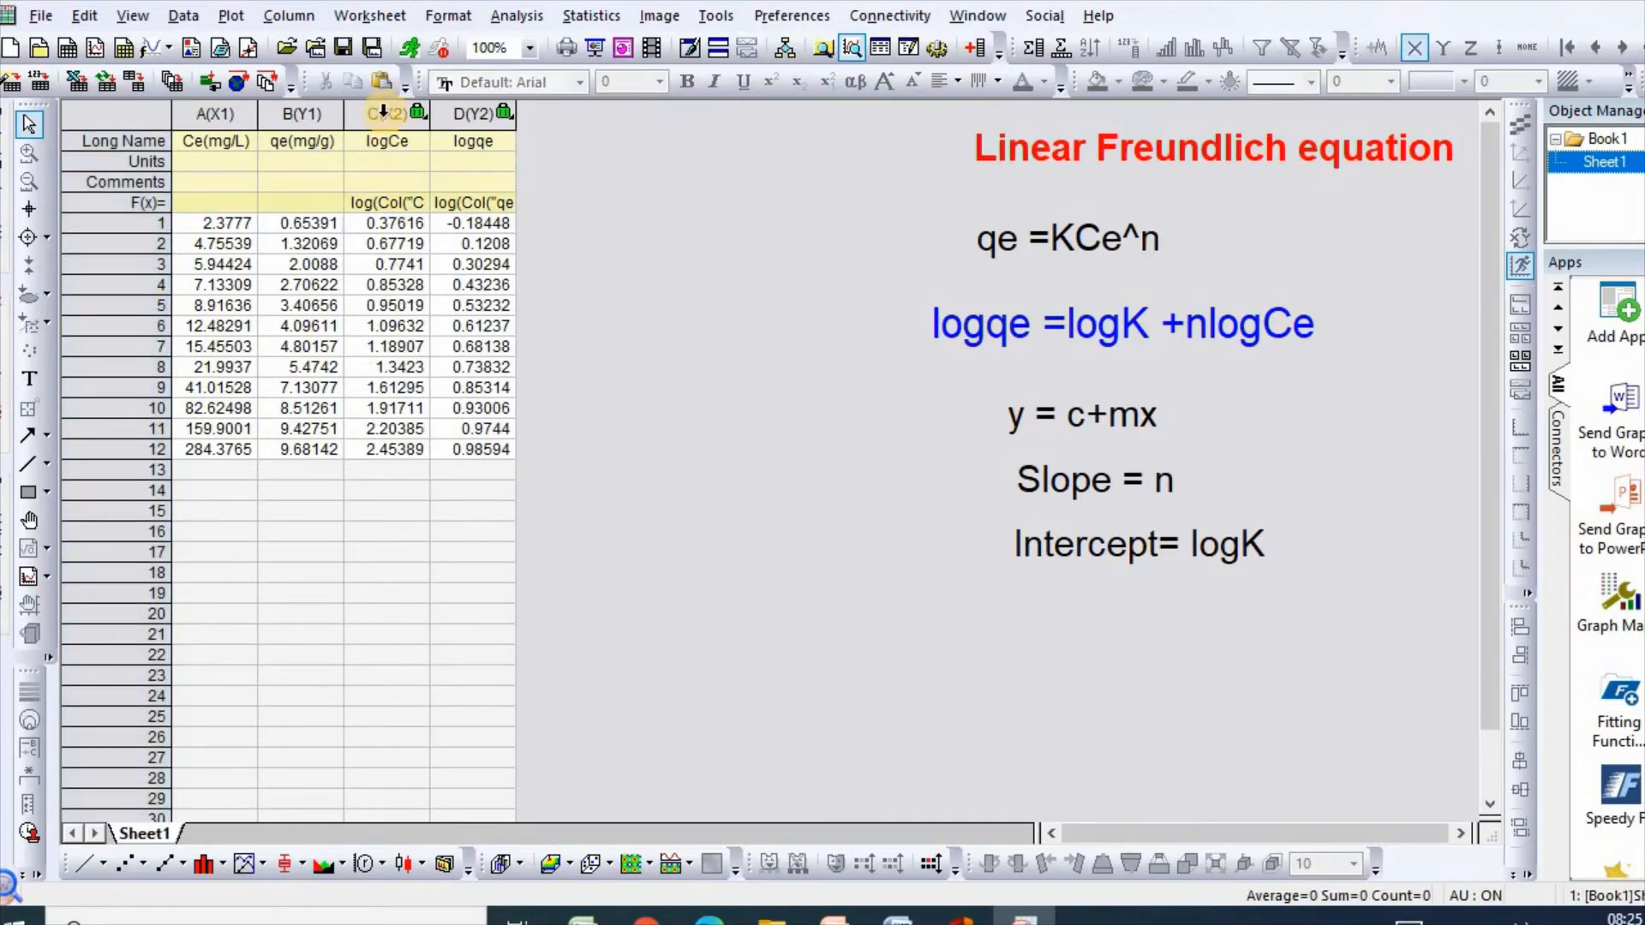
Create a scatter plot of logqe against logCe from columns C and D.
left_click_drag(387, 115, 480, 116)
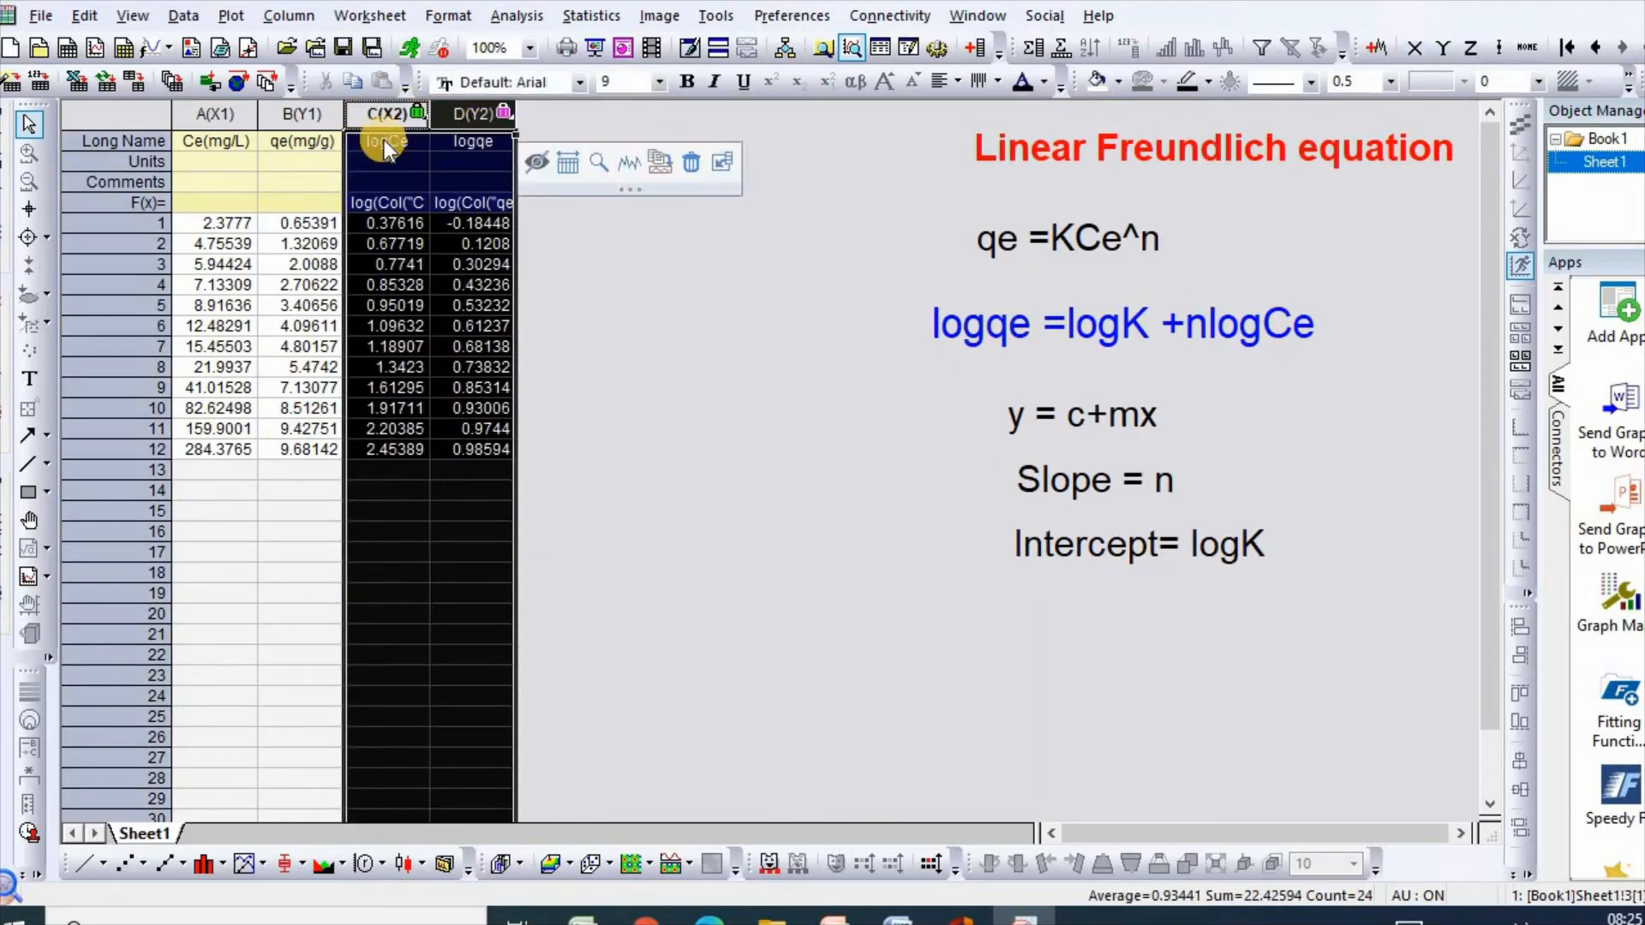
left_click(228, 15)
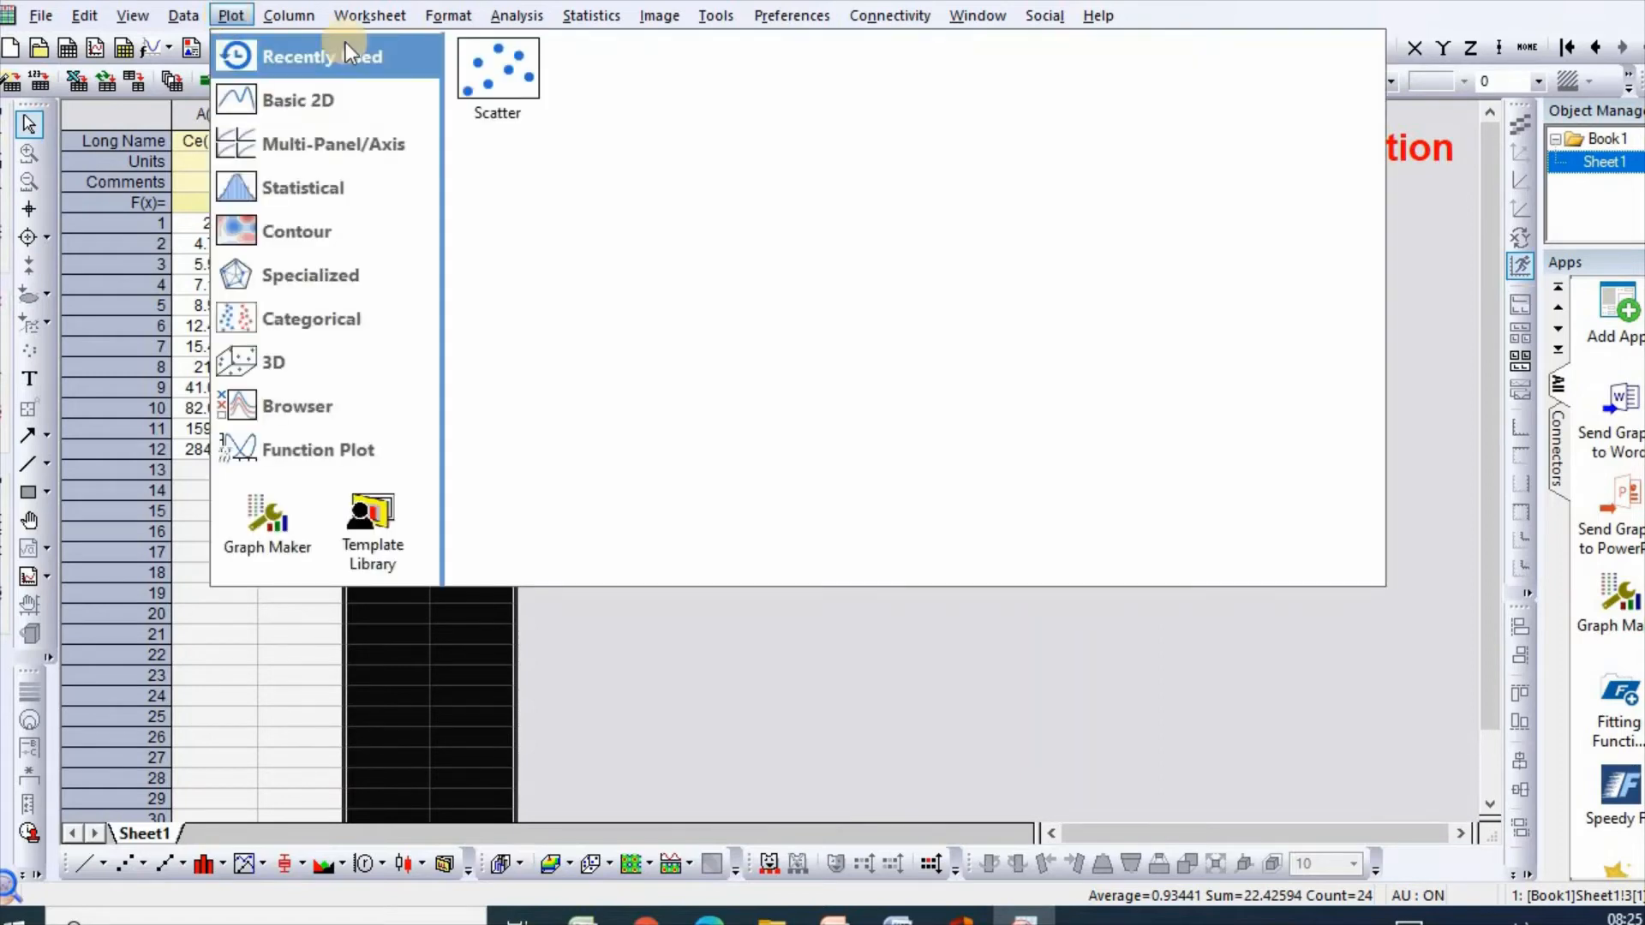
left_click(506, 79)
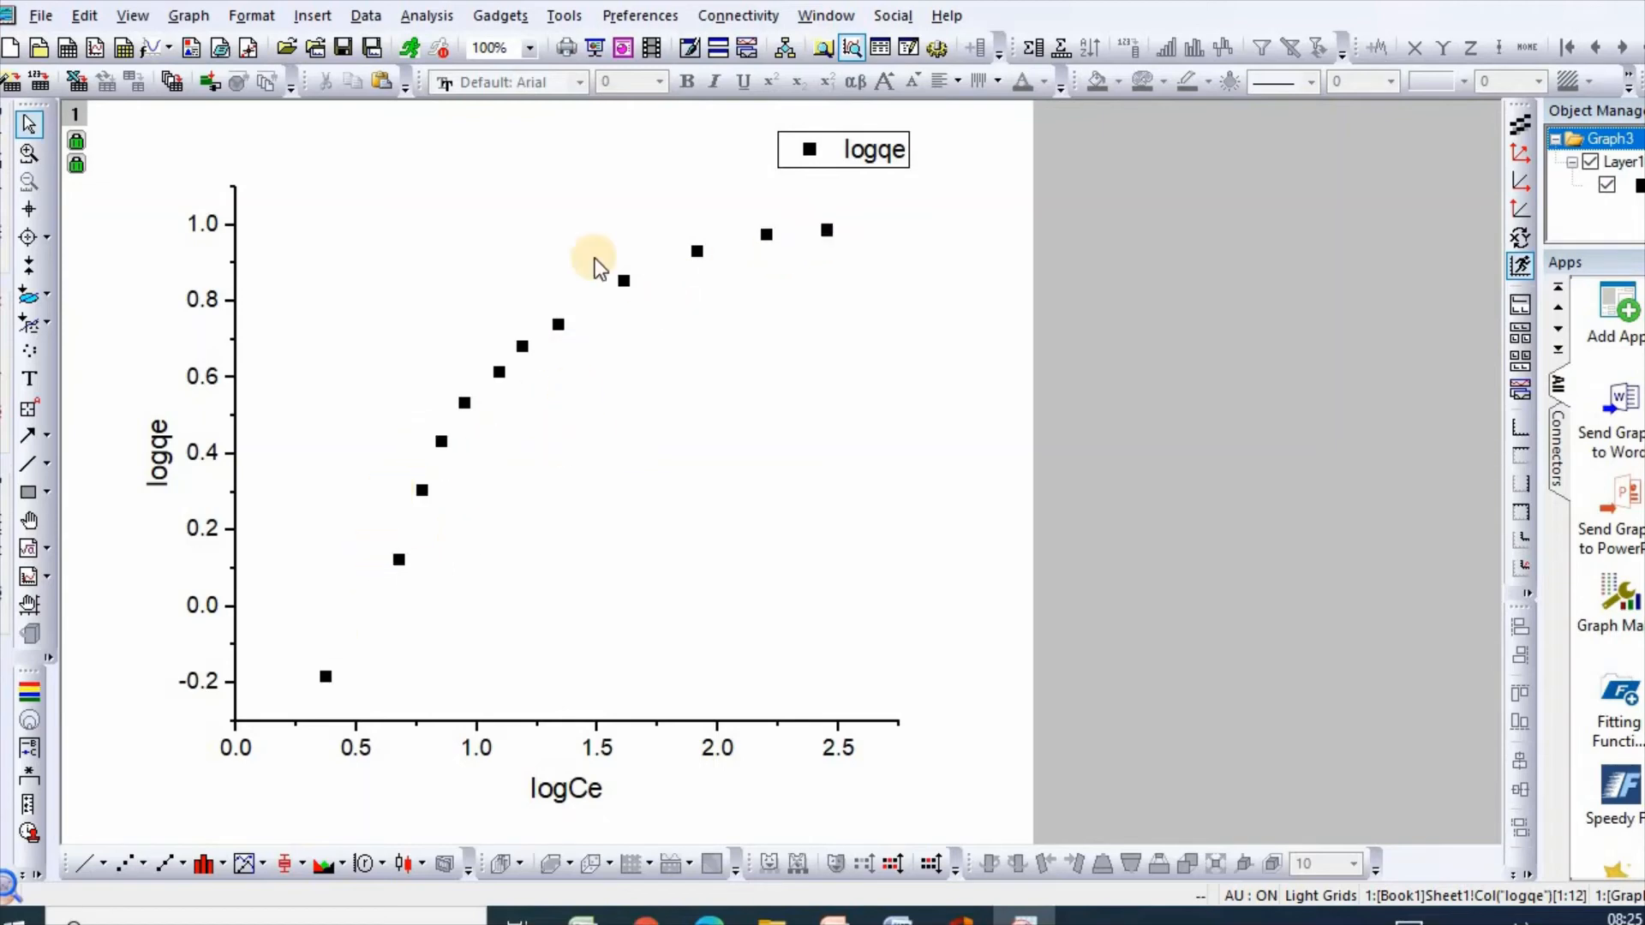
Run a Linear Fit on the plotted logqe data with the default settings and manual recalculation.
left_click(420, 19)
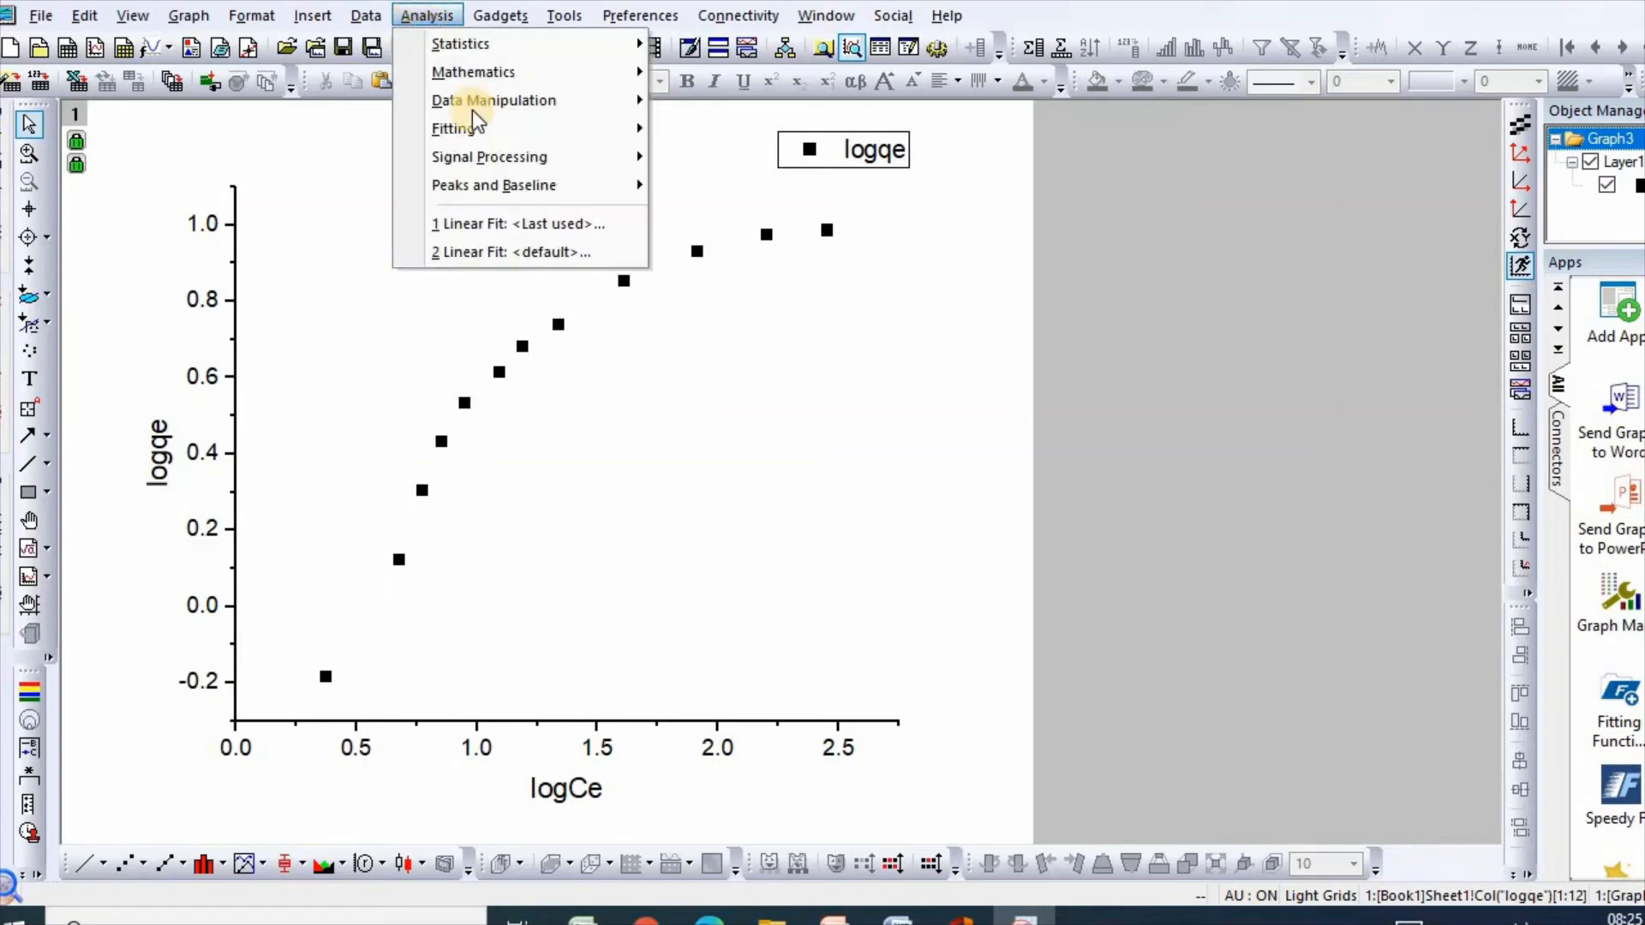
mouse_move(485, 127)
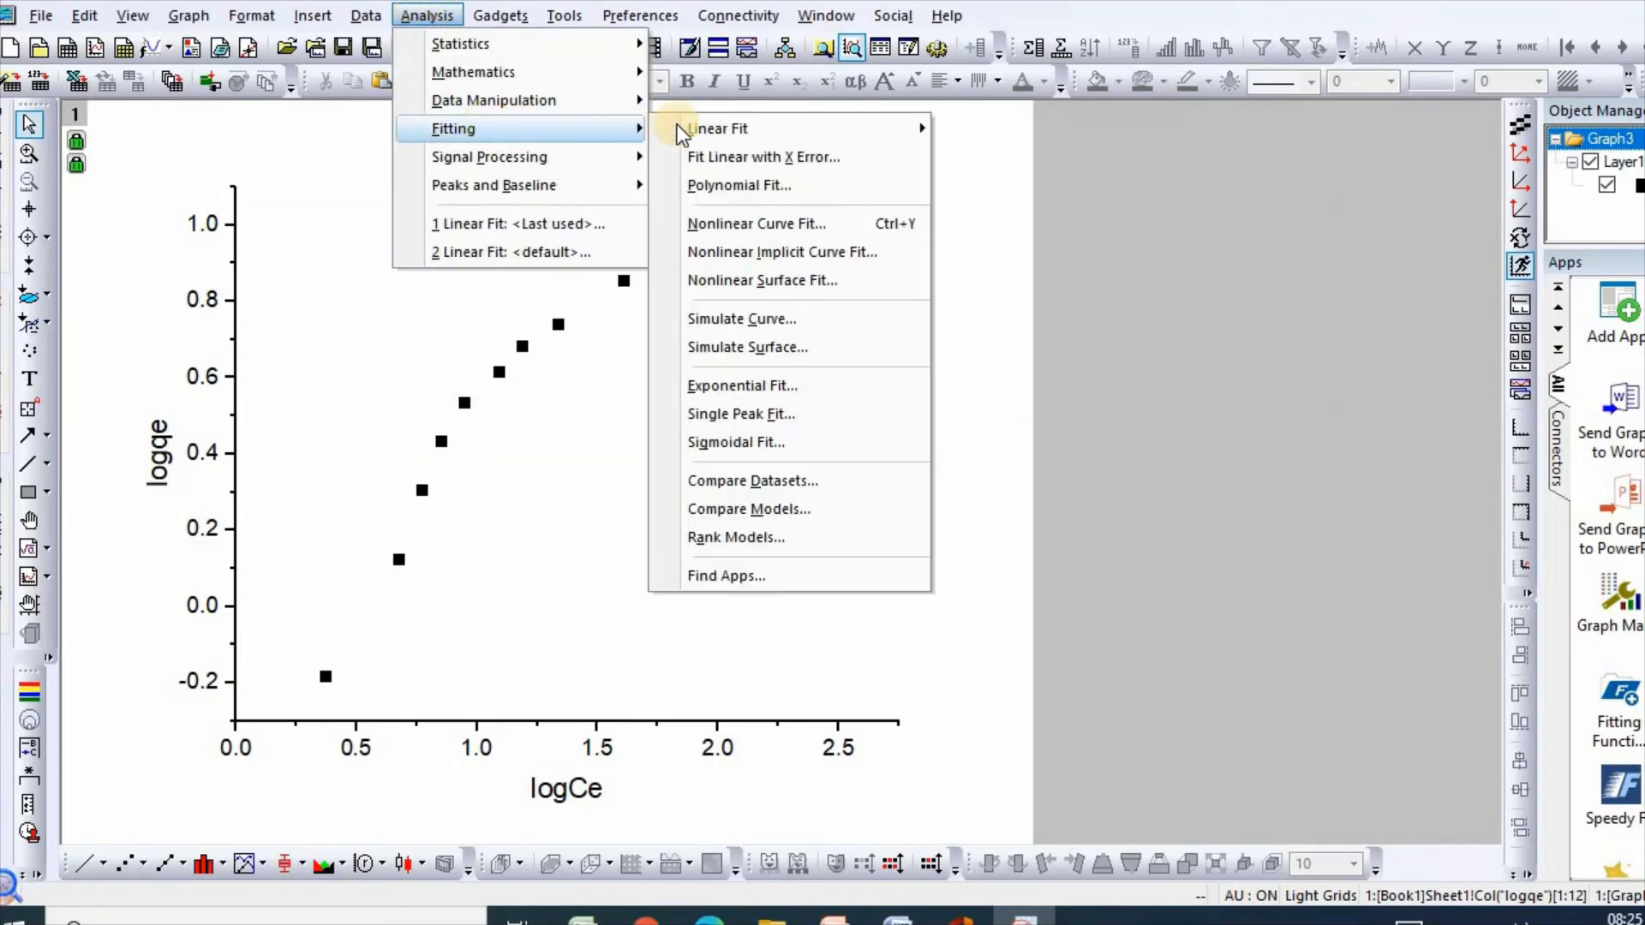
mouse_move(724, 125)
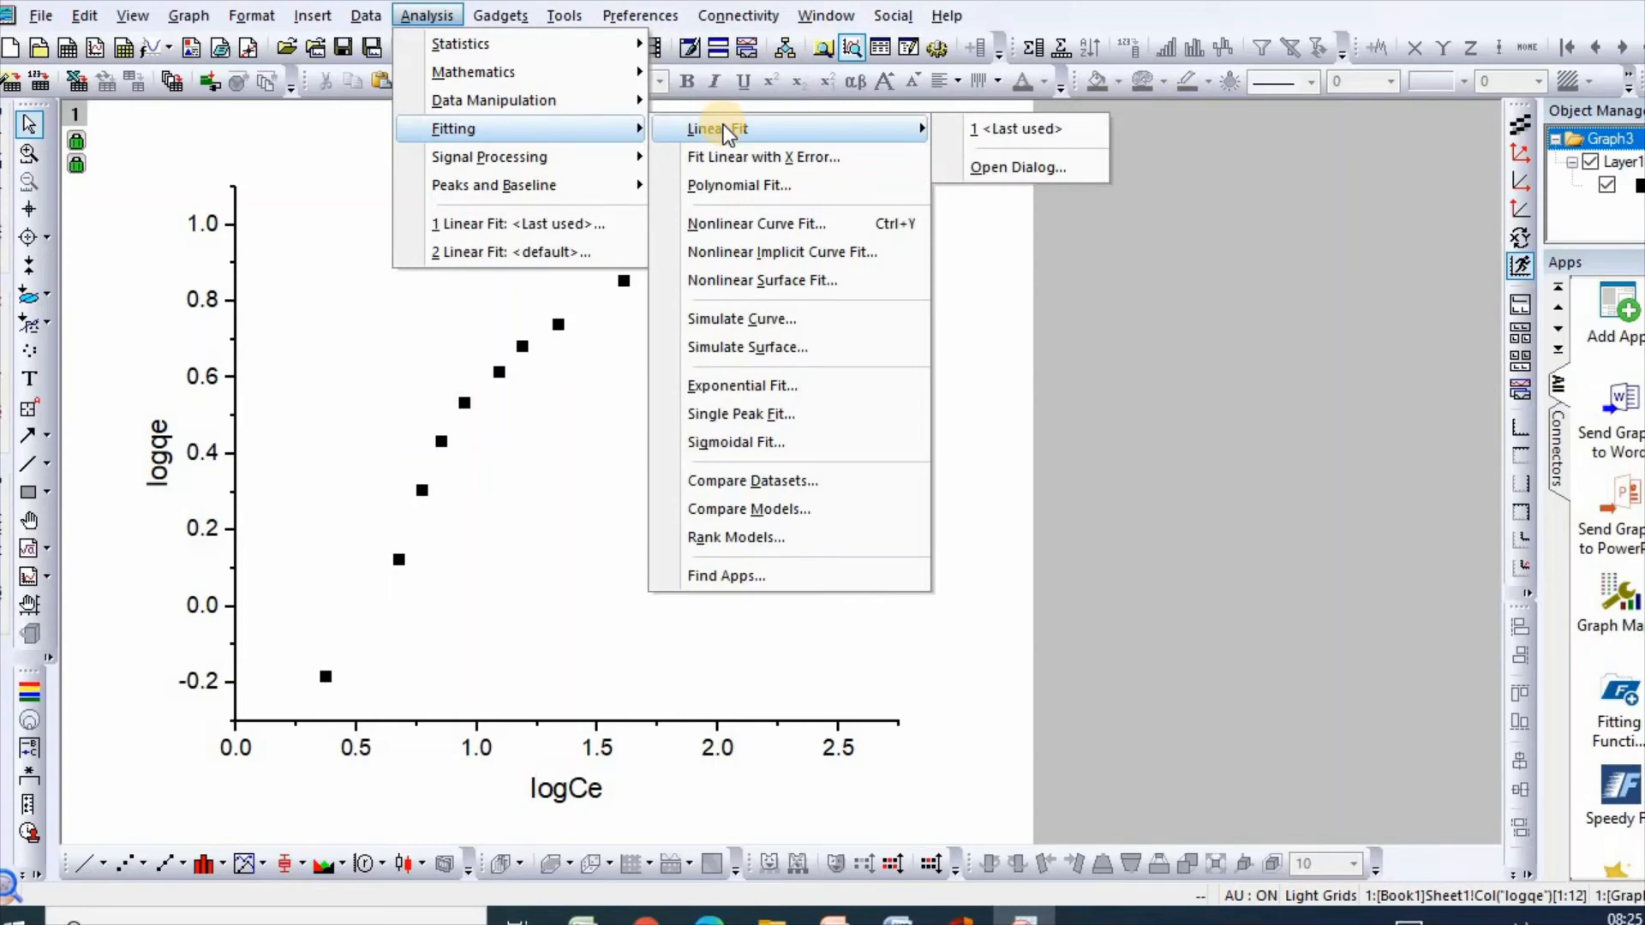
left_click(1012, 168)
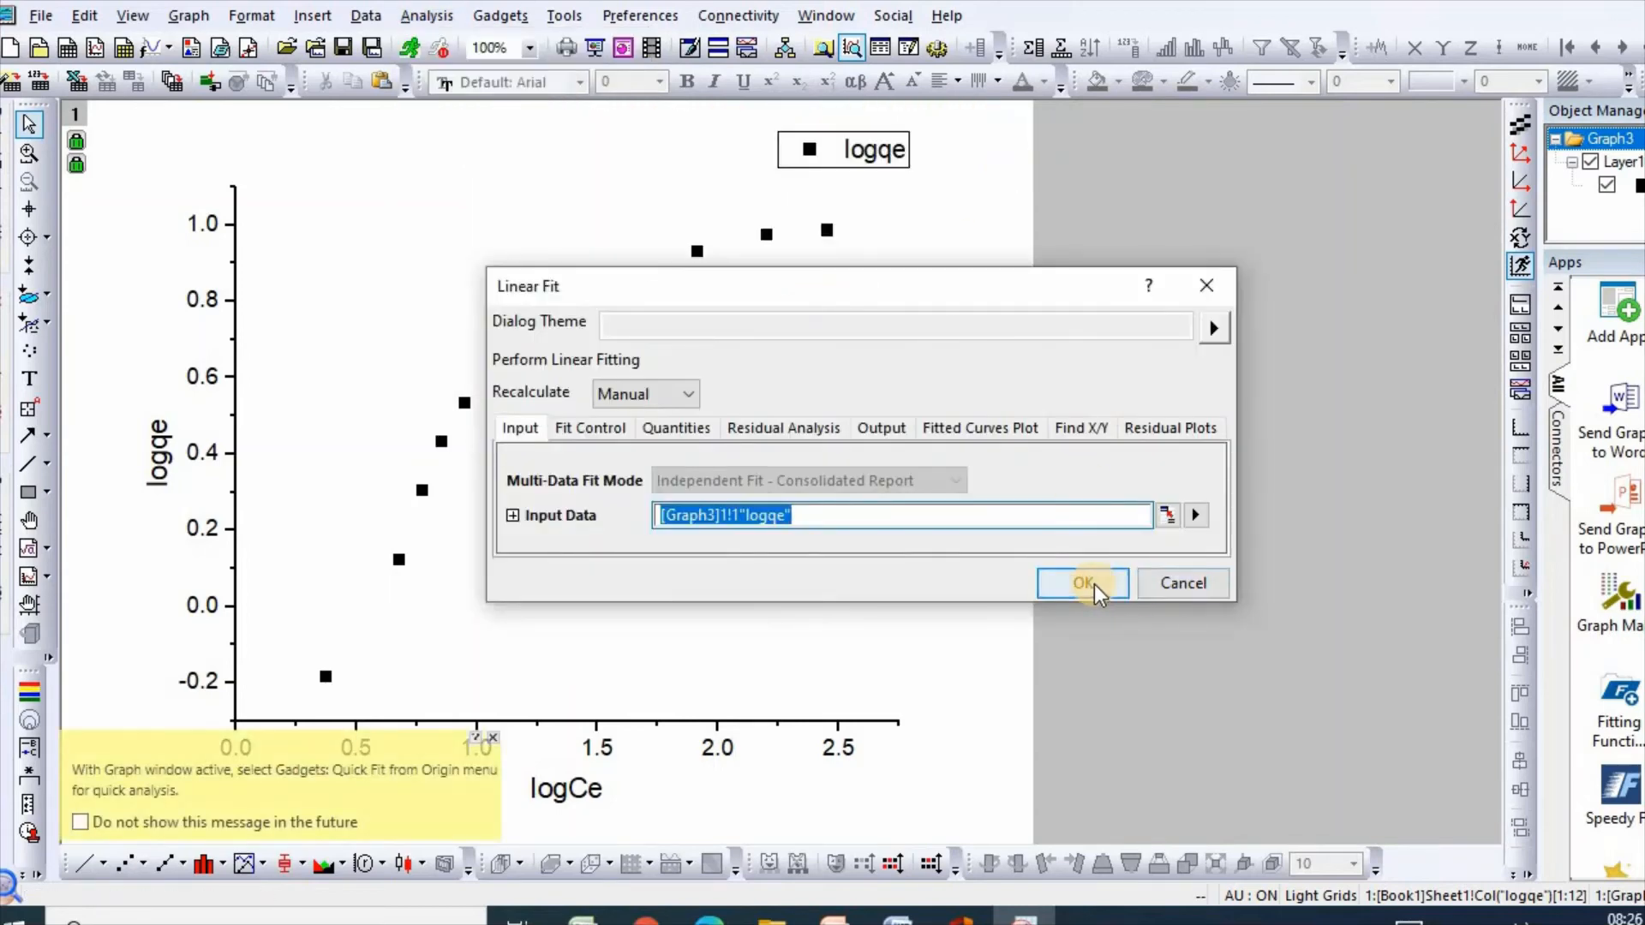
left_click(1094, 585)
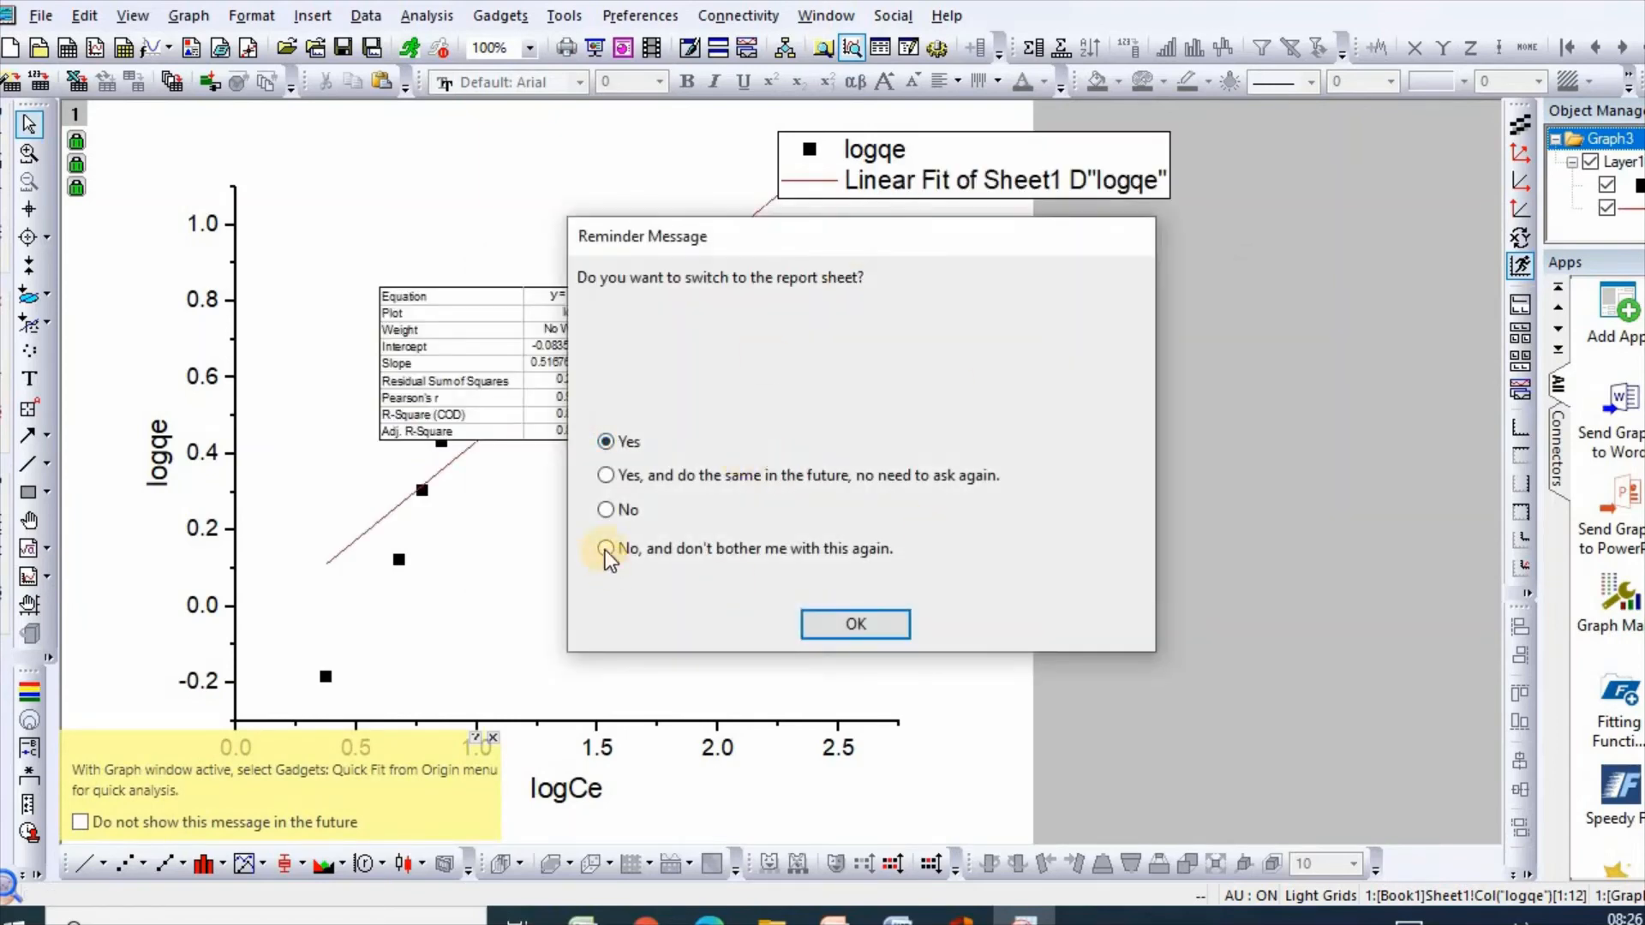
Decline switching to the report sheet, and move the fit results table off the curve to beneath the legend, enlarging it.
left_click(608, 511)
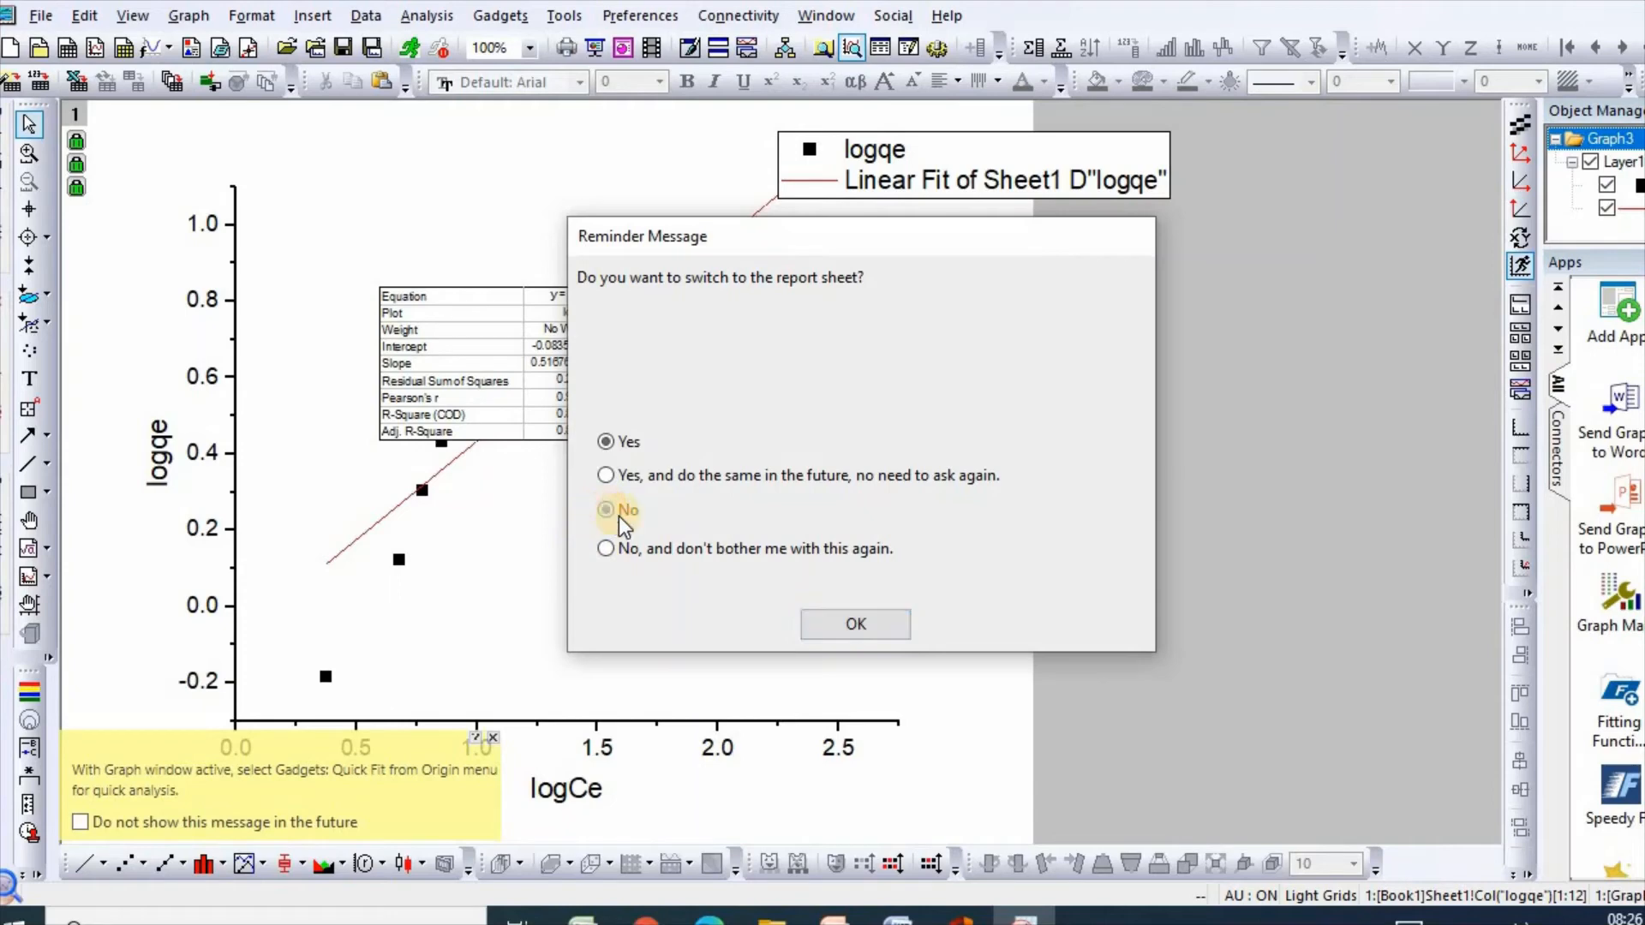
left_click(862, 626)
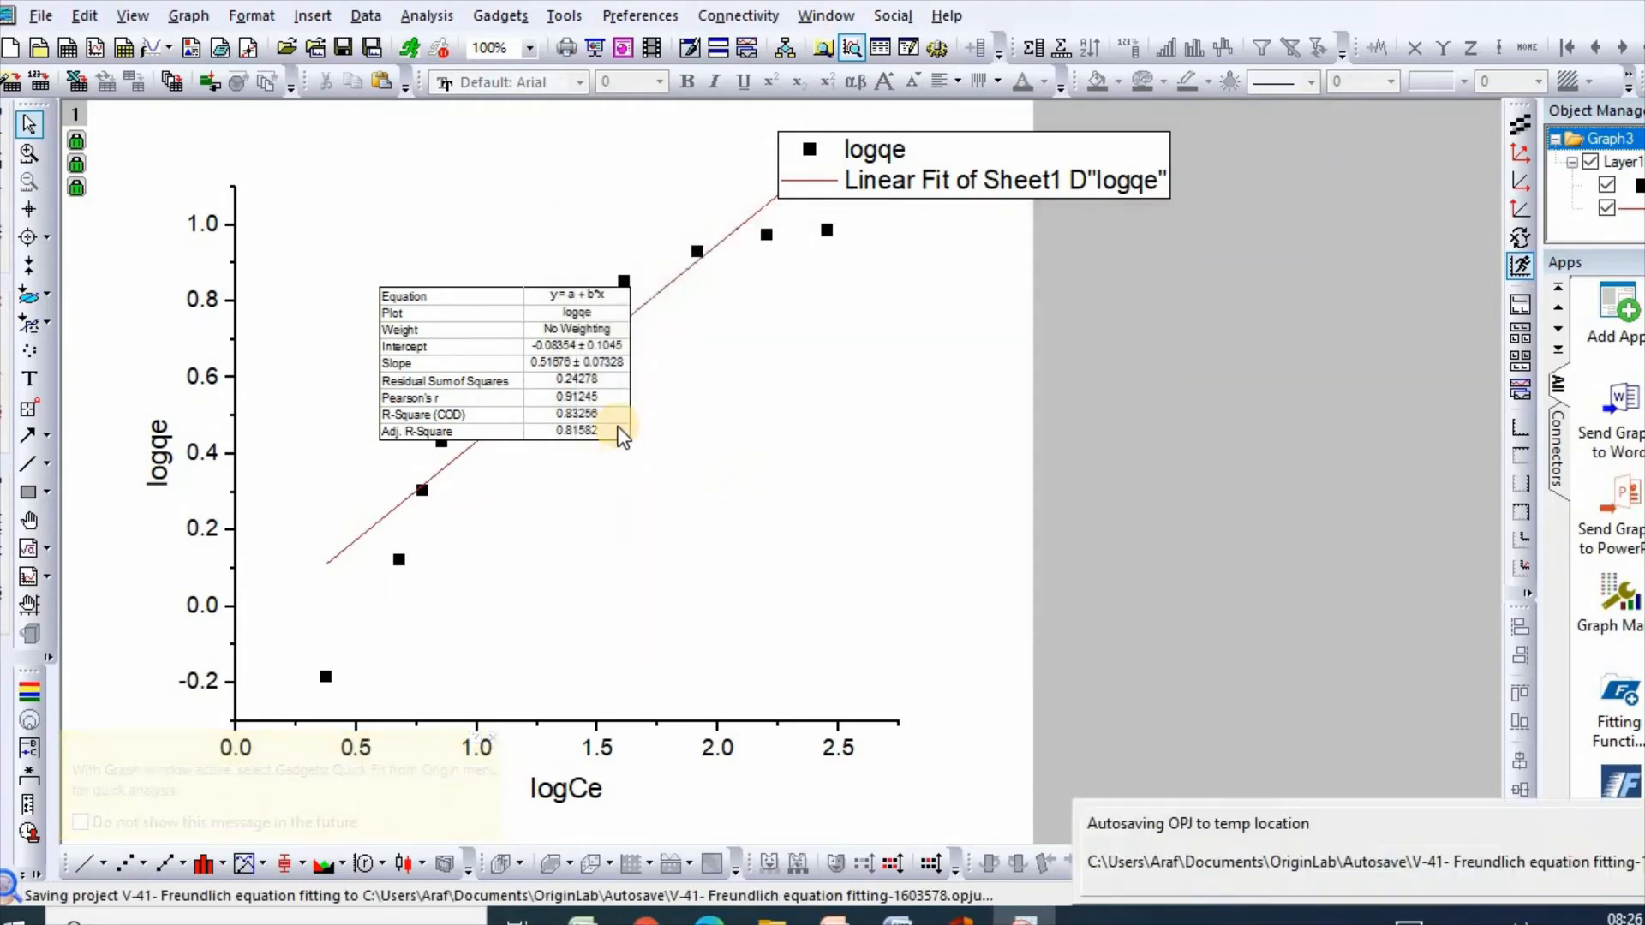
left_click(622, 425)
left_click_drag(622, 425, 1023, 537)
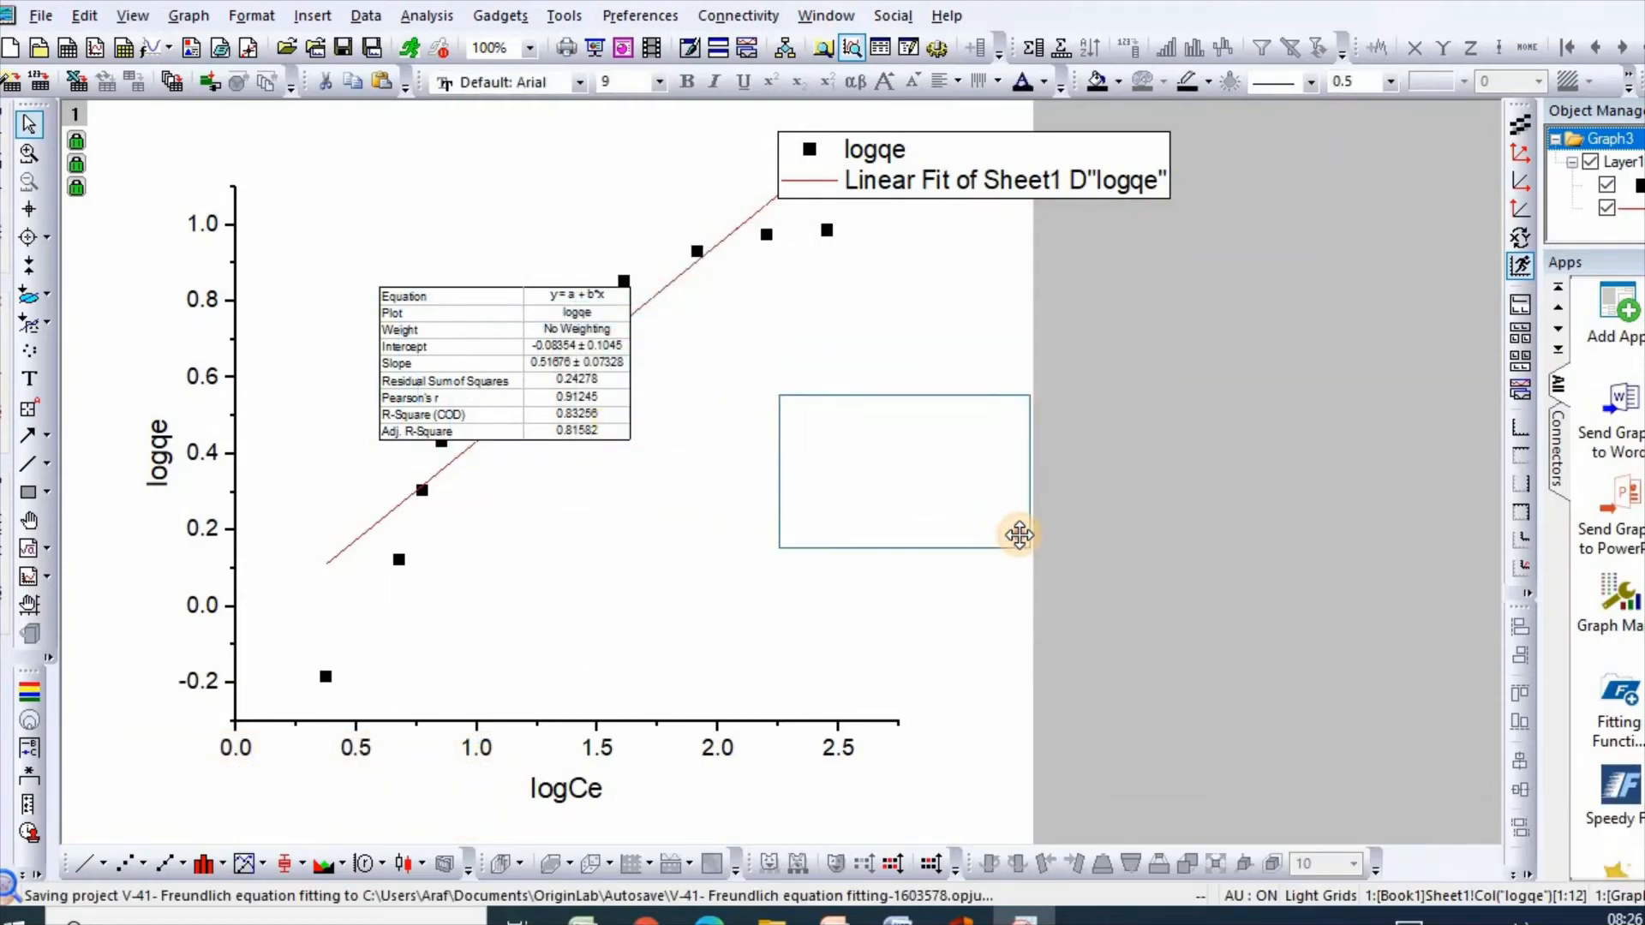
left_click_drag(1017, 593, 1106, 633)
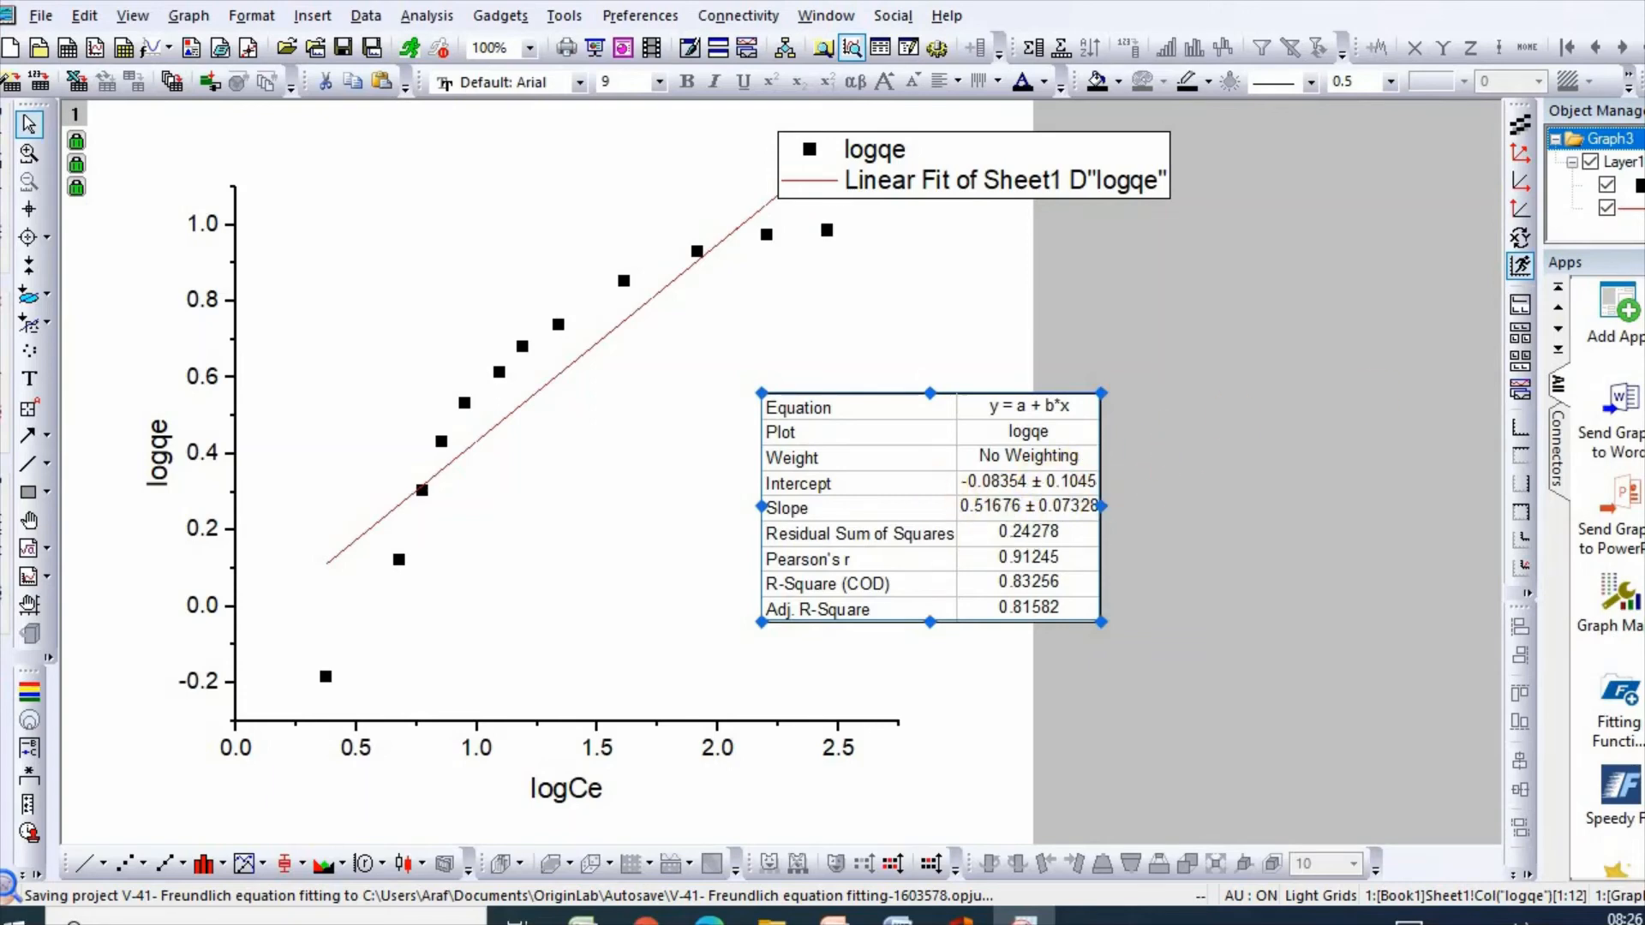
Add a new column E at the end of Sheet1 in Book1 and give it the long name "Slope, n".
key("ctrl+Tab")
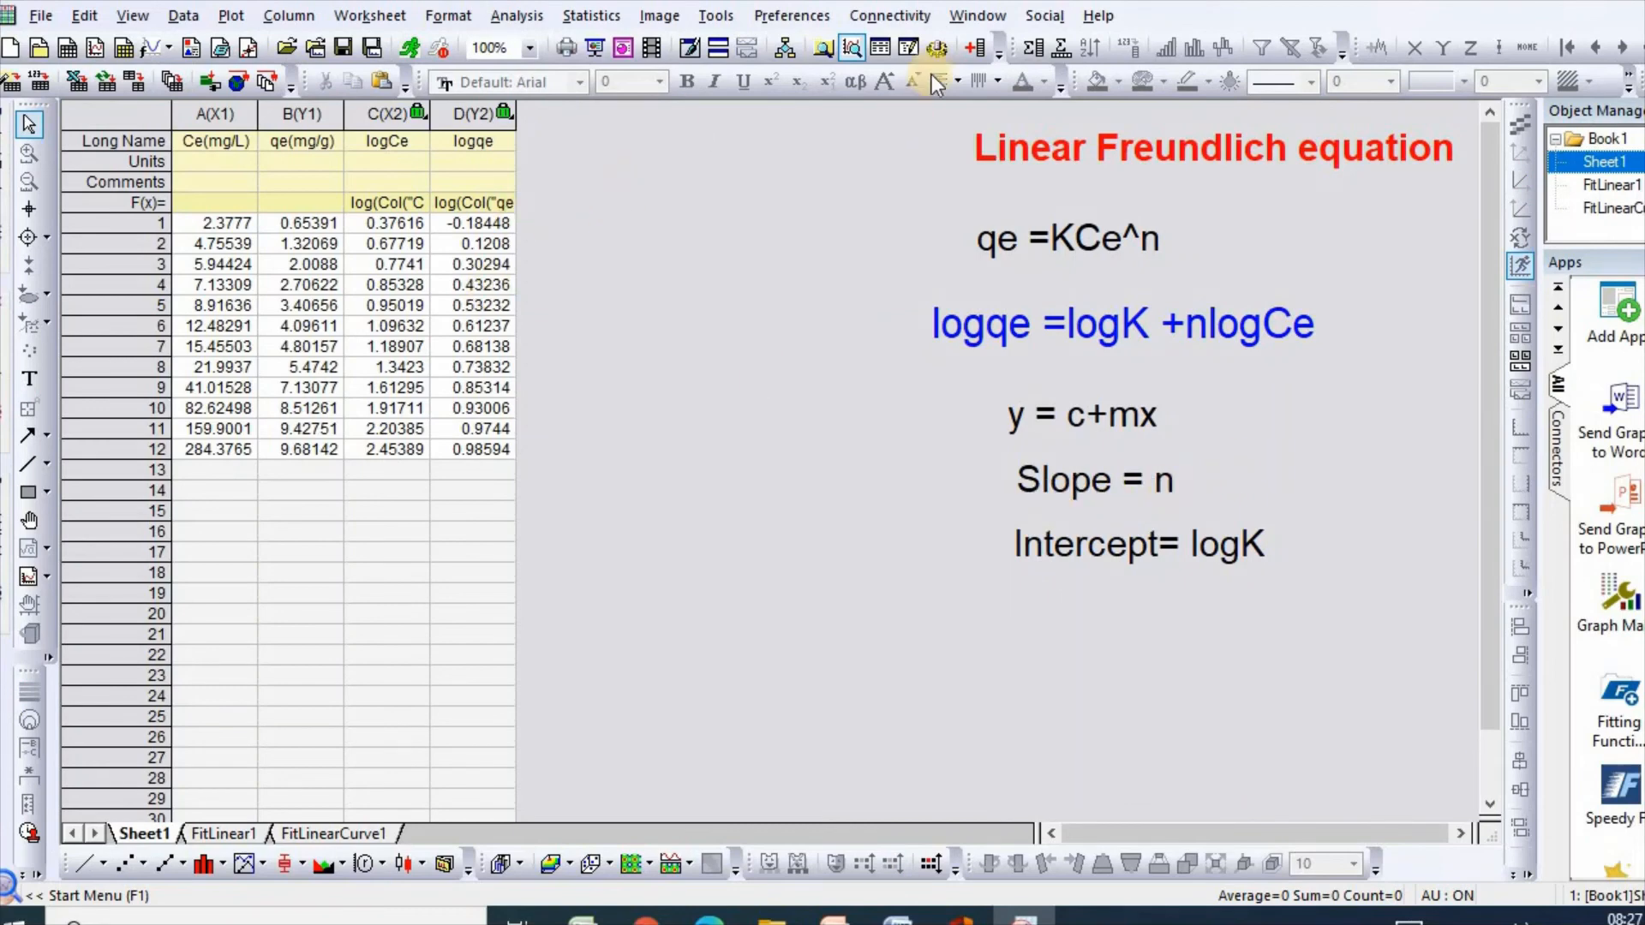
left_click(975, 51)
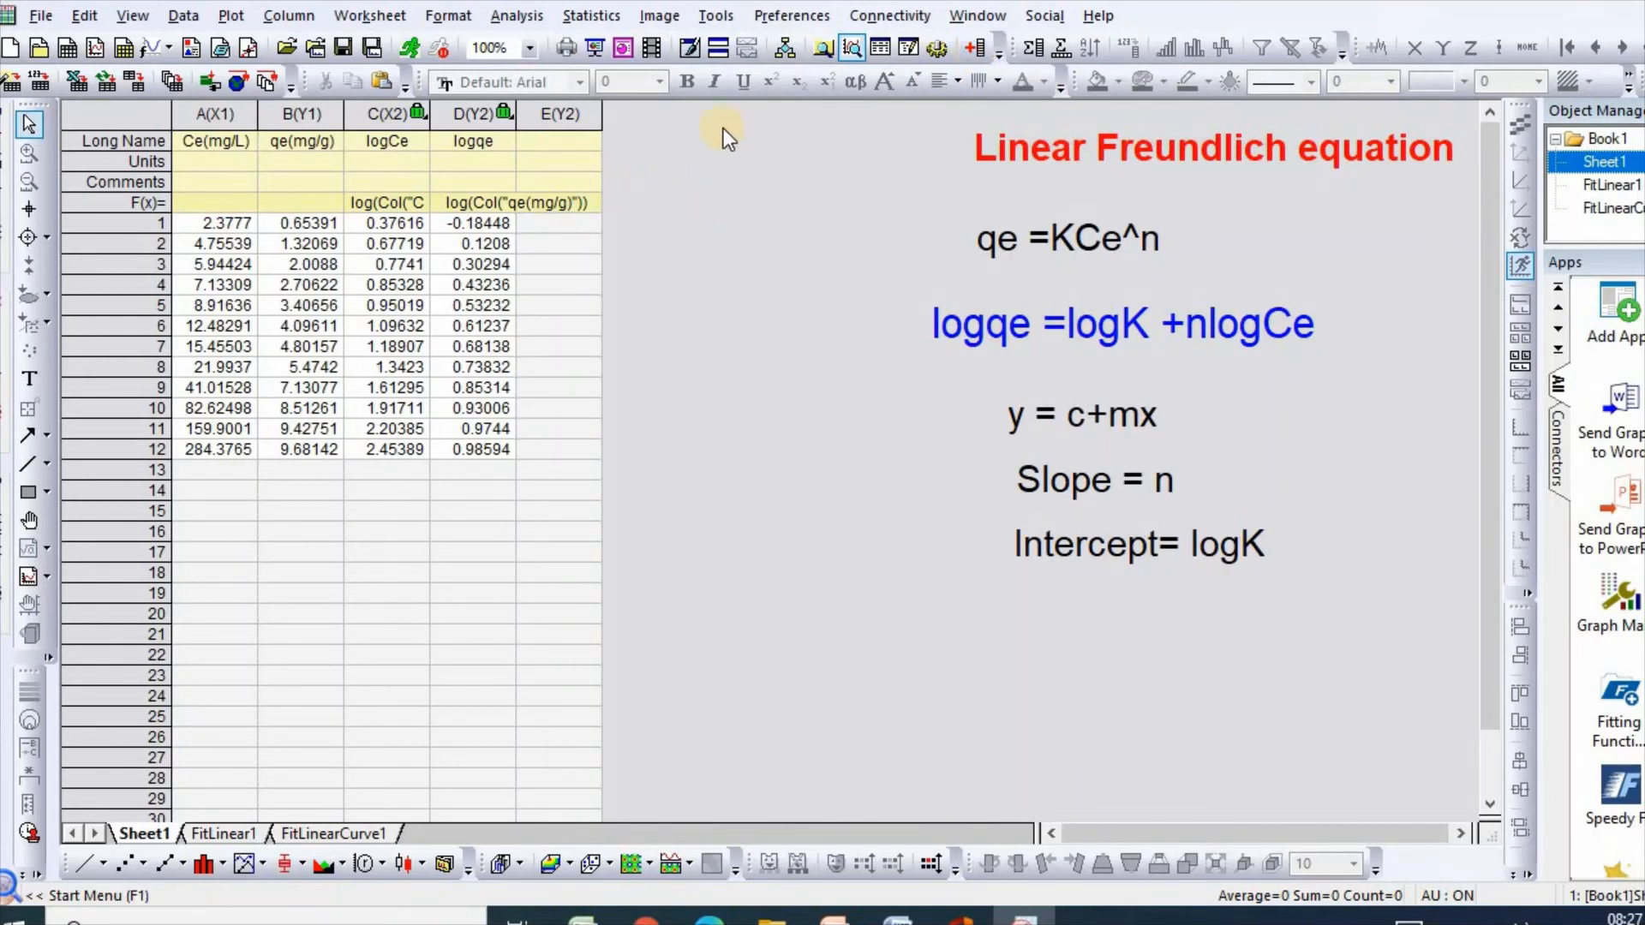
left_click(567, 142)
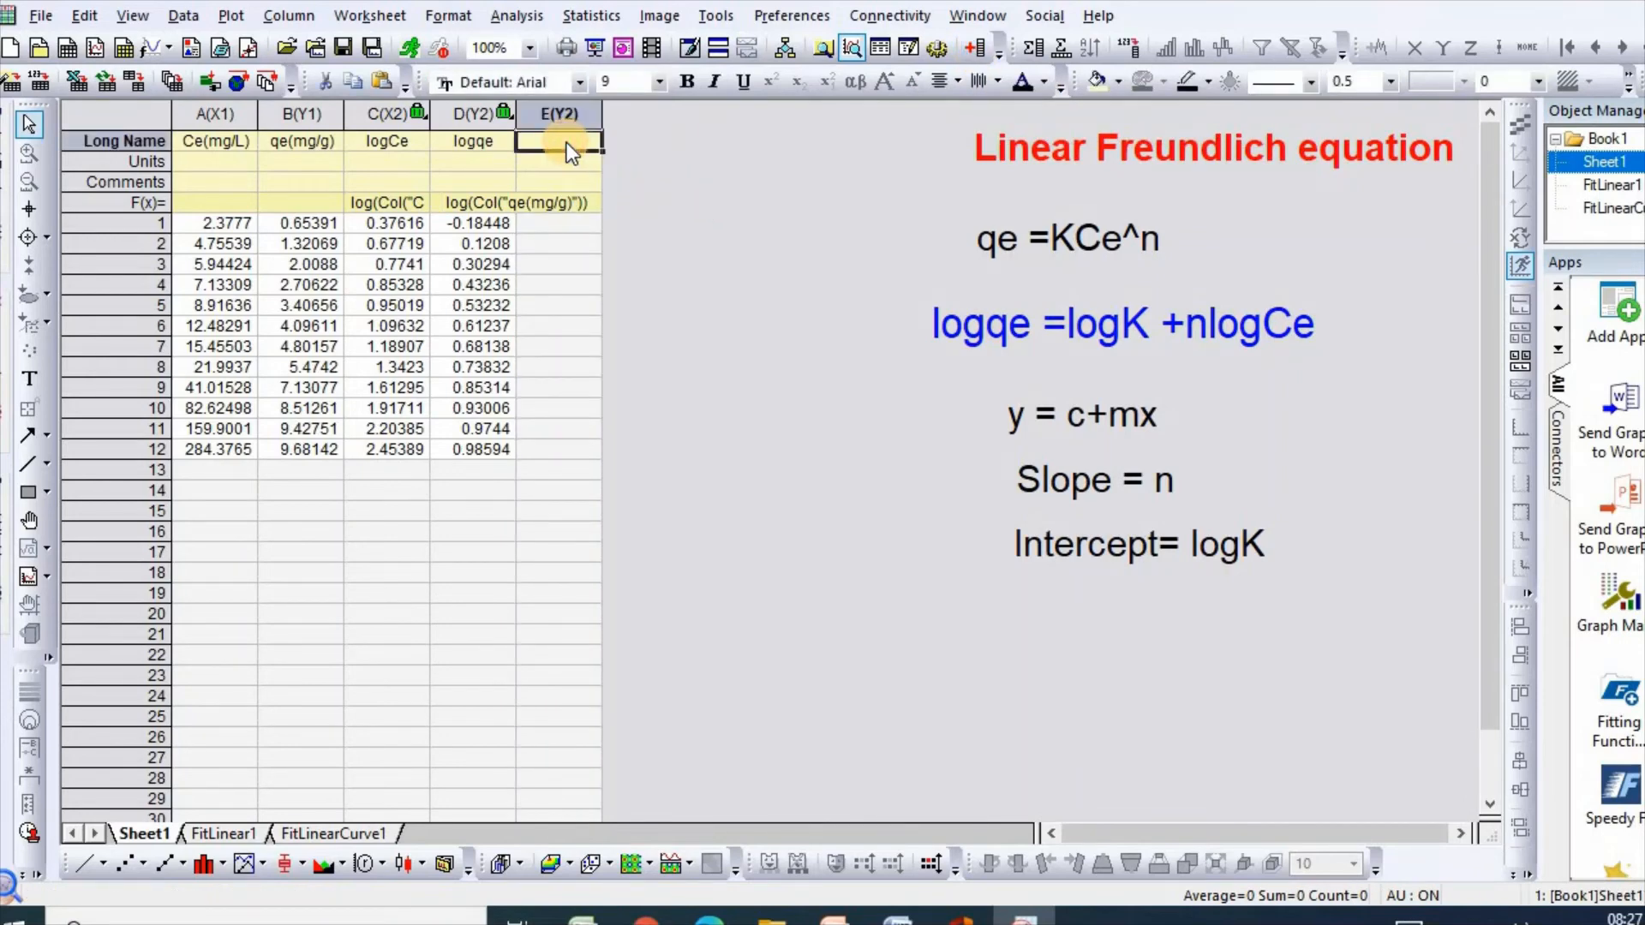
type("Slope")
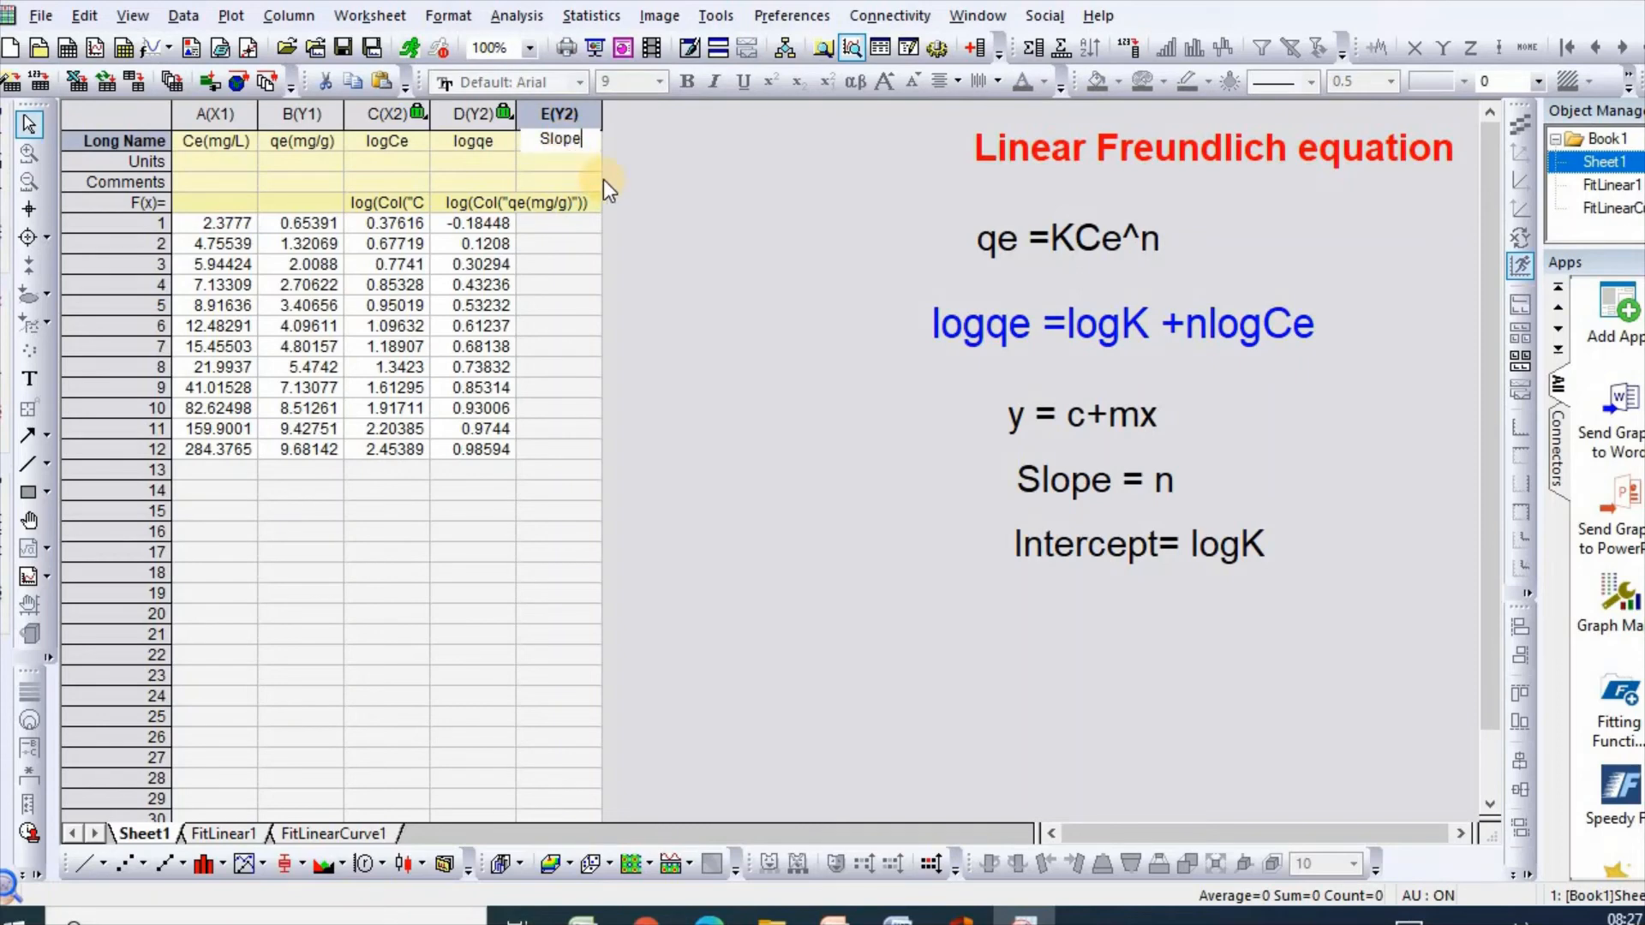
type(", n")
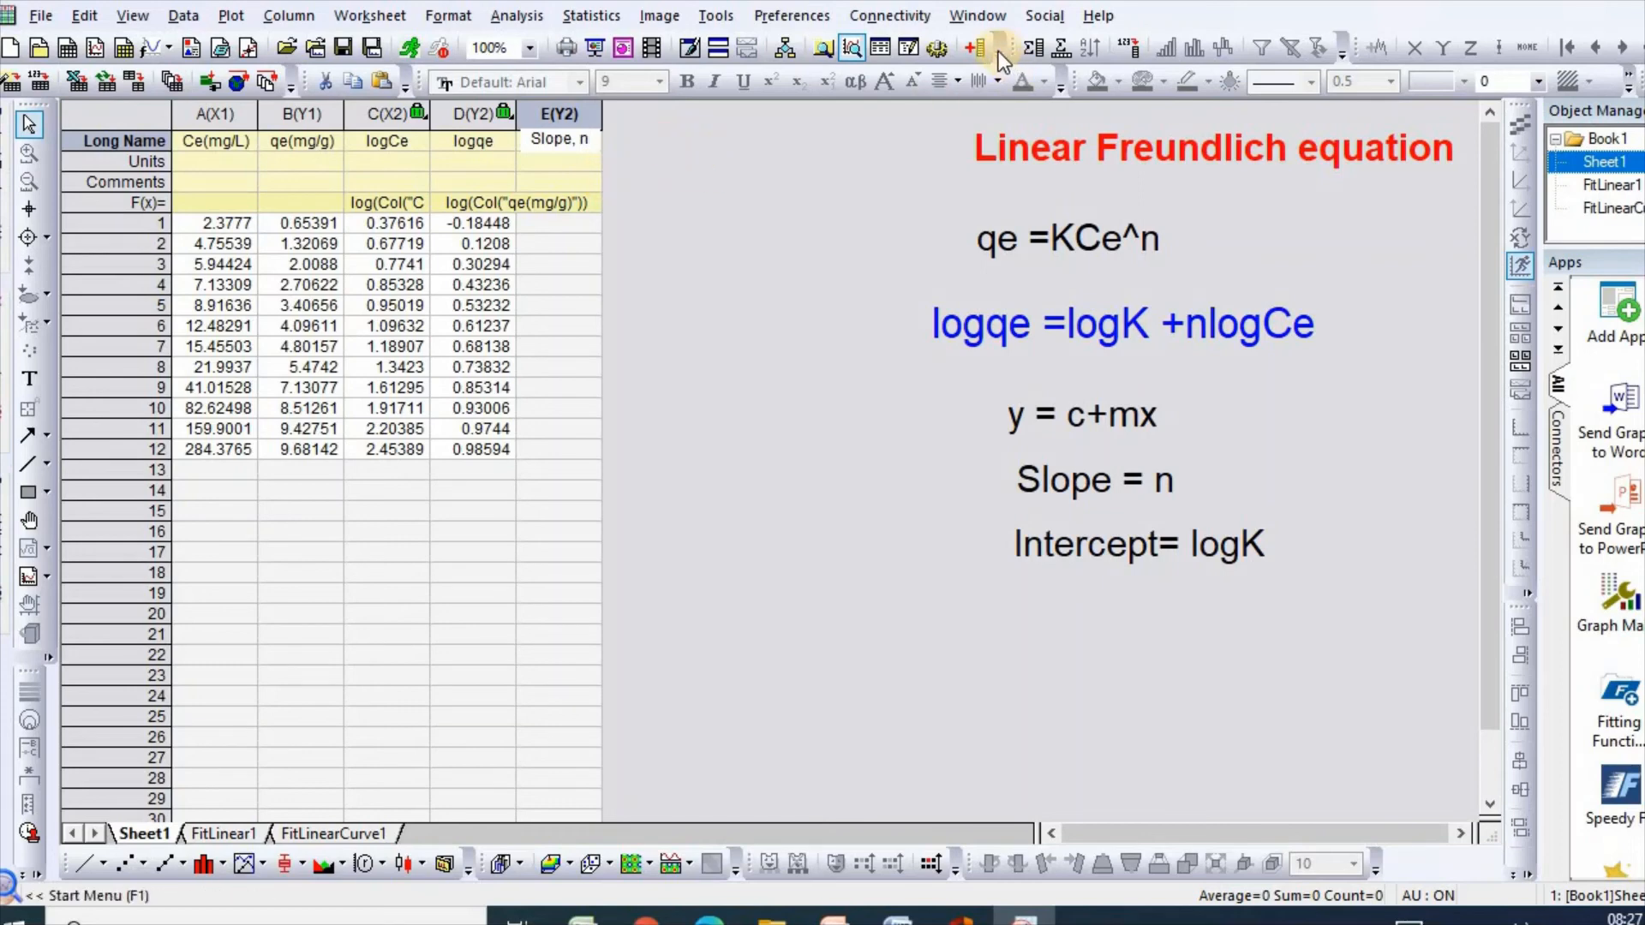
Add another column F after the slope column and give it the long name "LogK".
left_click(975, 47)
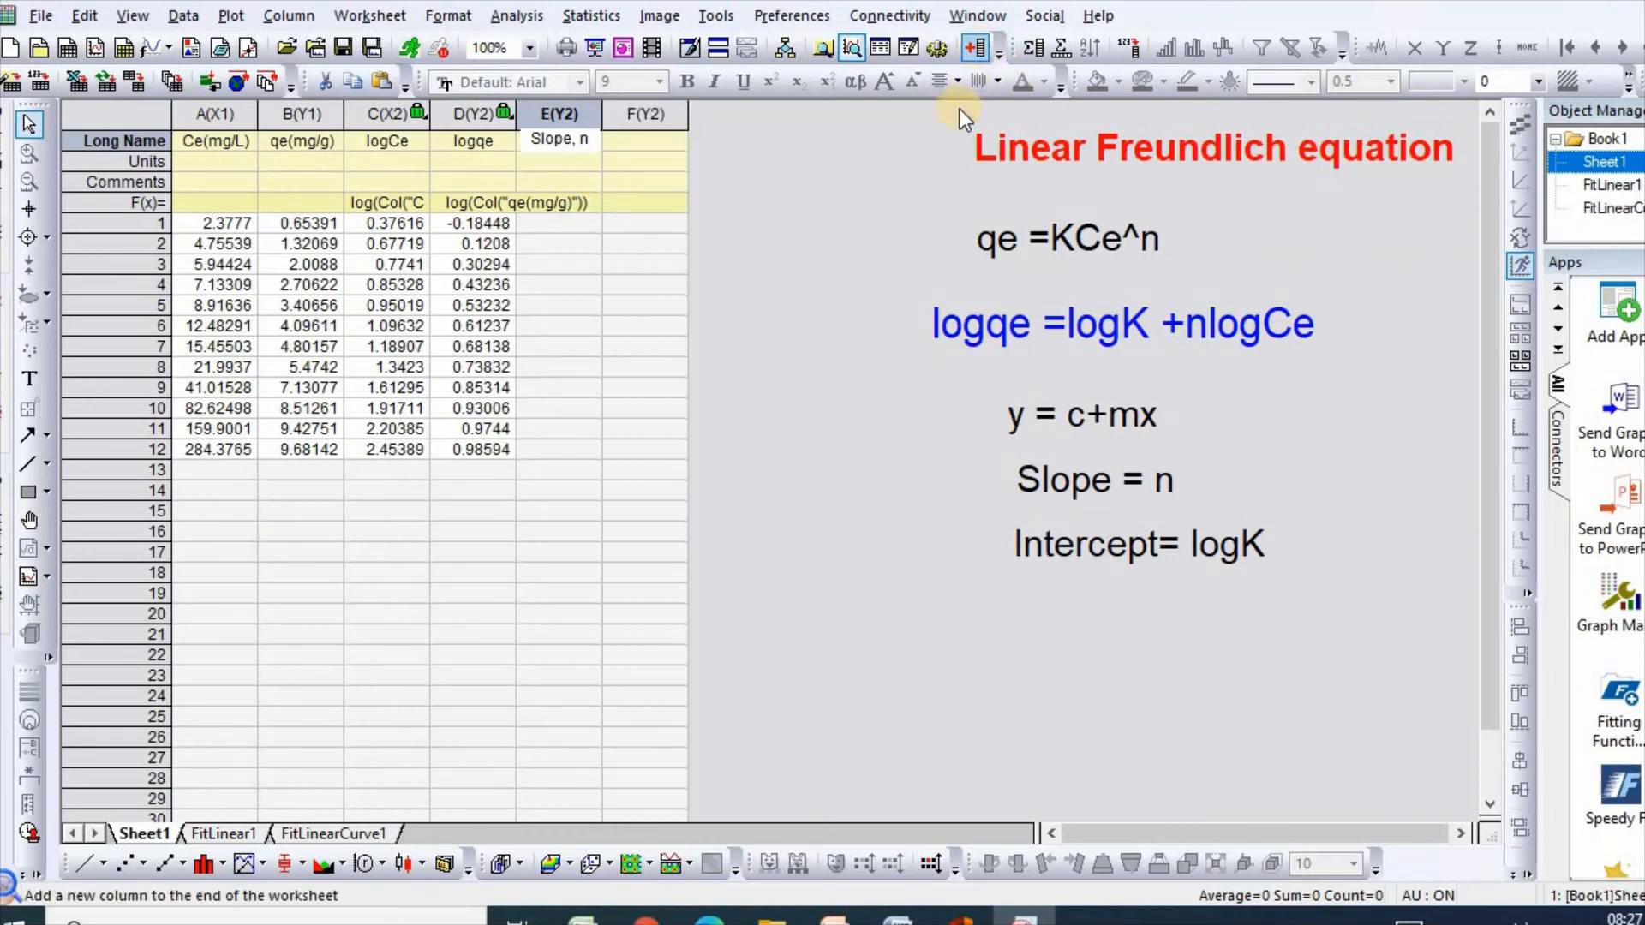
left_click(649, 143)
type("Lo")
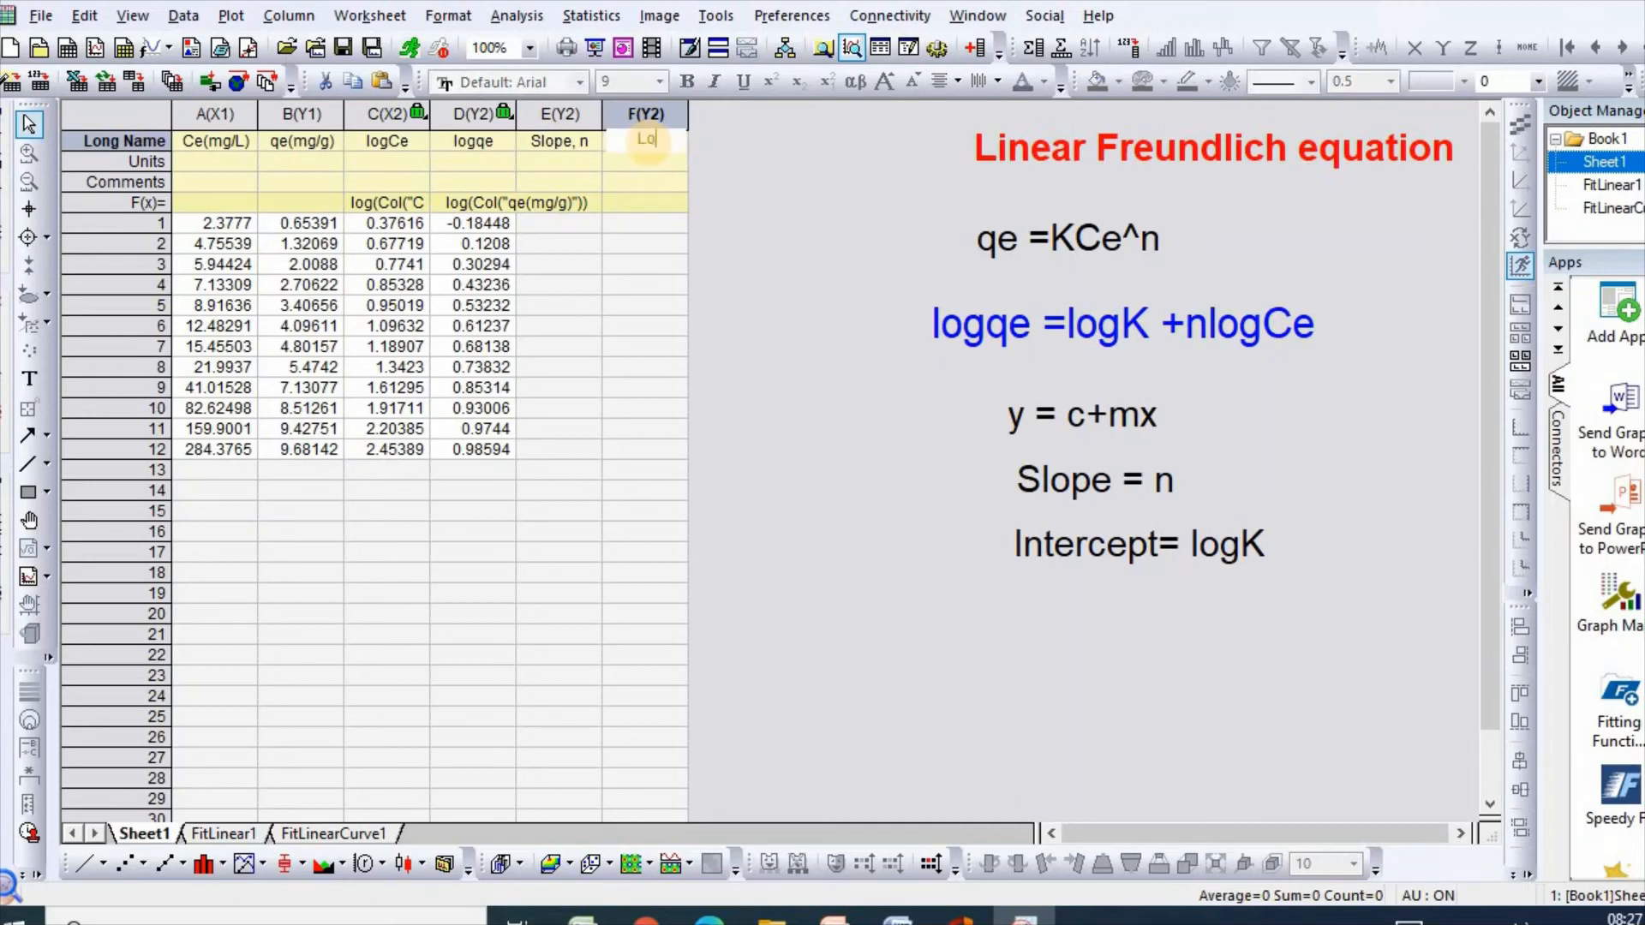
type("gK")
key("Return")
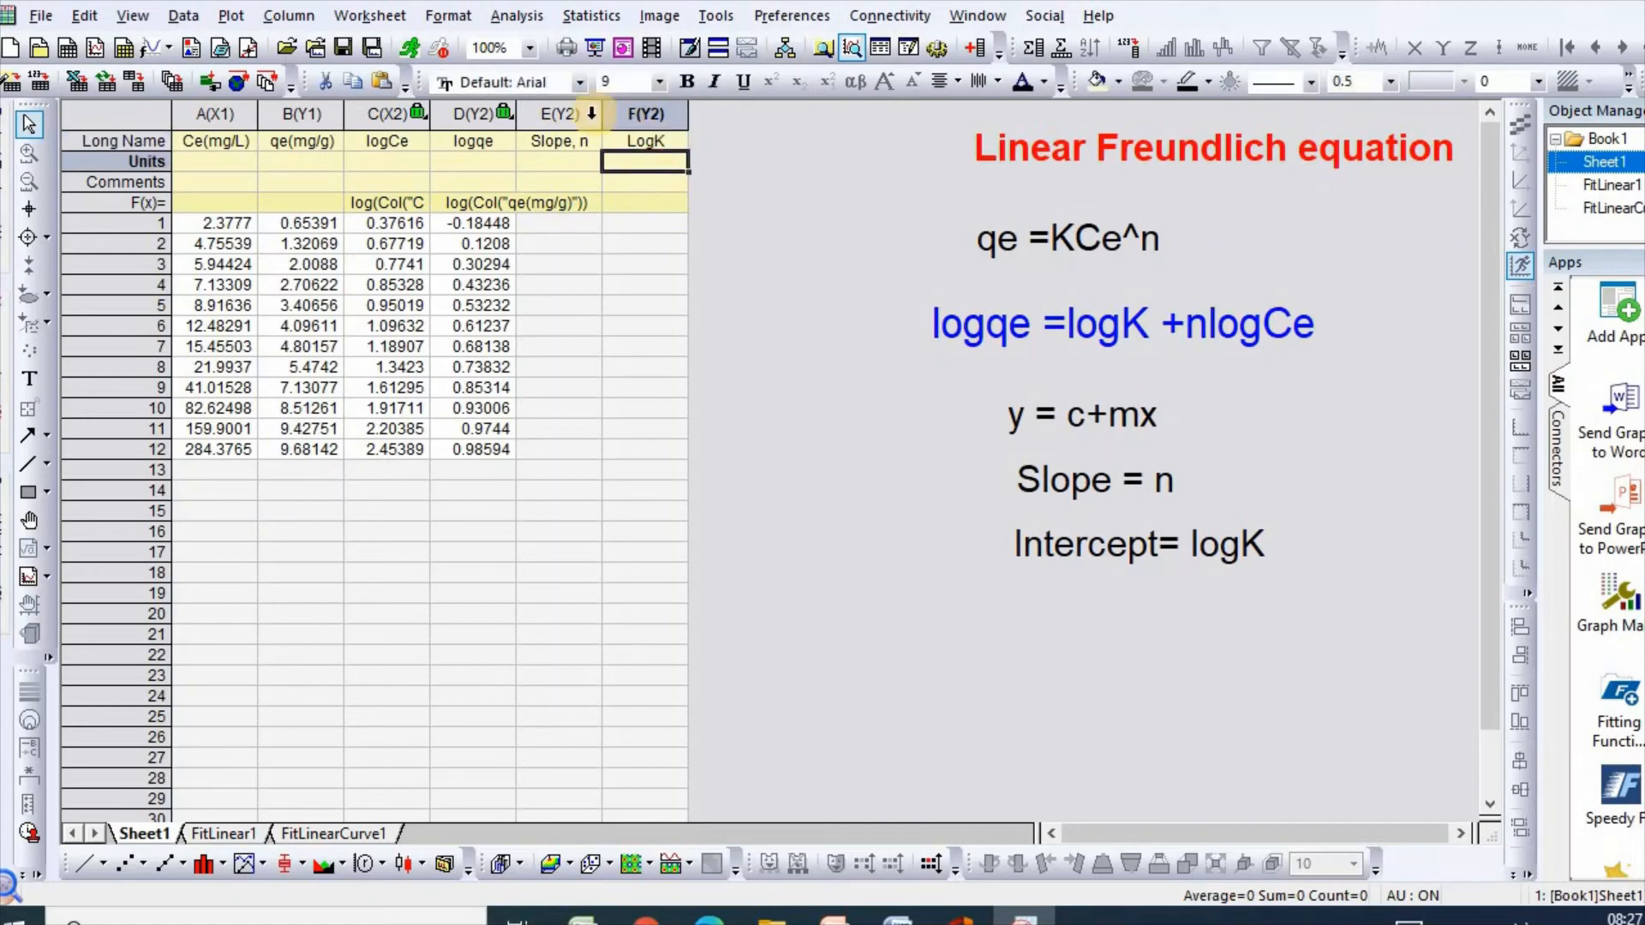